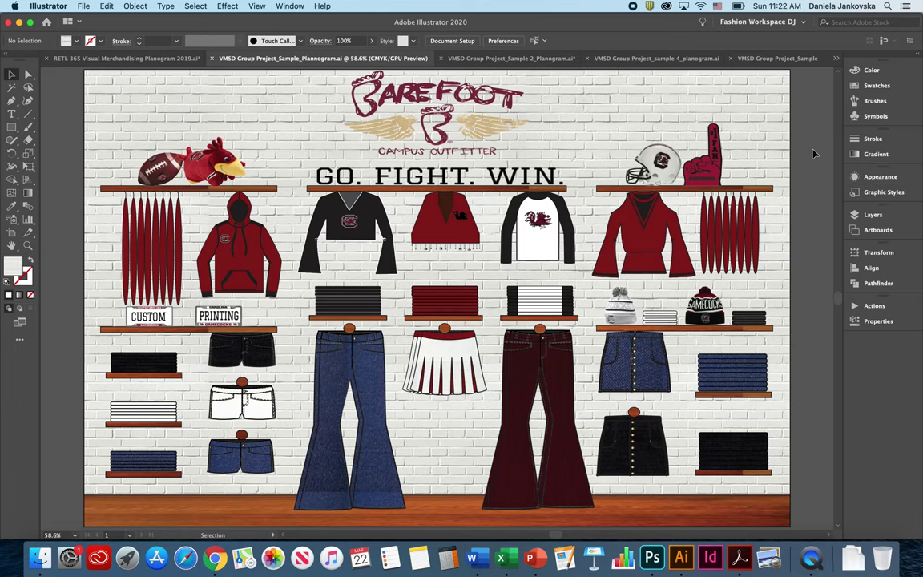
Switch to the Sample 2_Planogram.ai document with the 'Pilcro and the Letterpress' wall display.
{"action": "key", "text": "ctrl+Tab"}
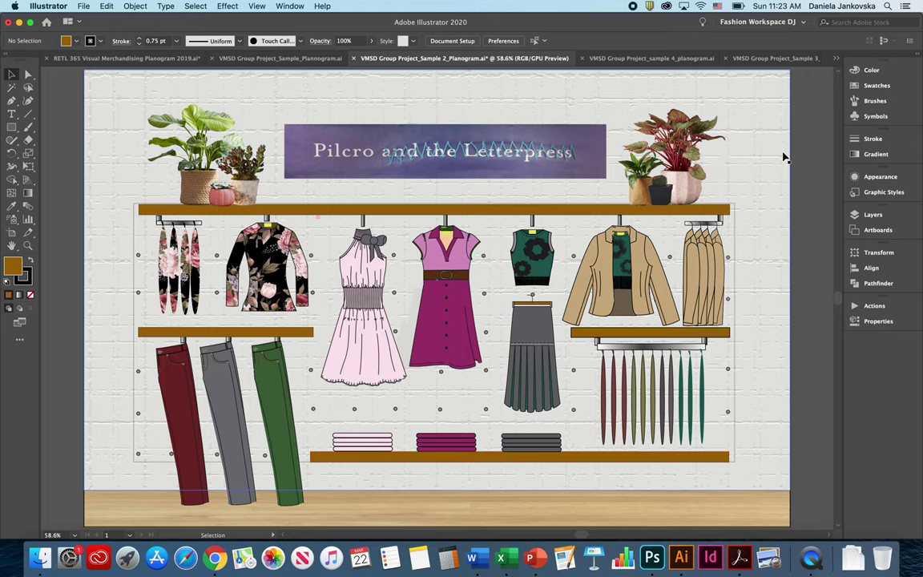
Go from Sample_Planogram.ai to the sample 4_planogram.ai closet display document.
{"action": "left_click", "coordinate": [236, 61]}
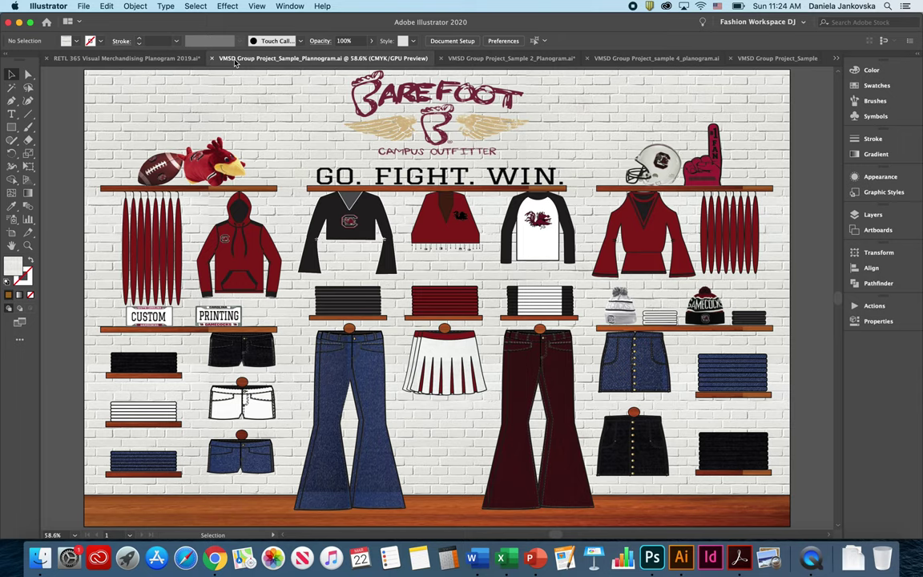
{"action": "left_click", "coordinate": [645, 59]}
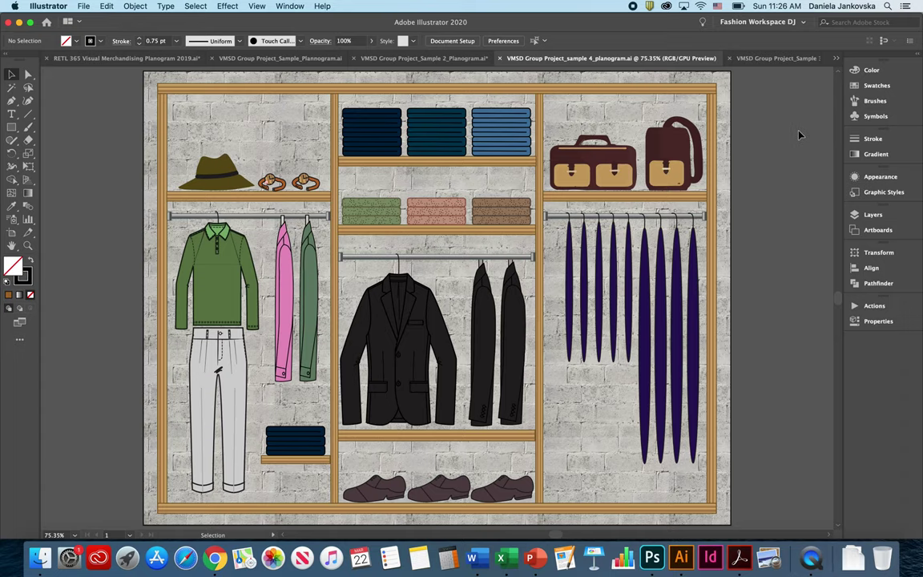
Switch to the RETL 365 Visual Merchandising Planogram 2019.ai document.
{"action": "key", "text": "super+grave"}
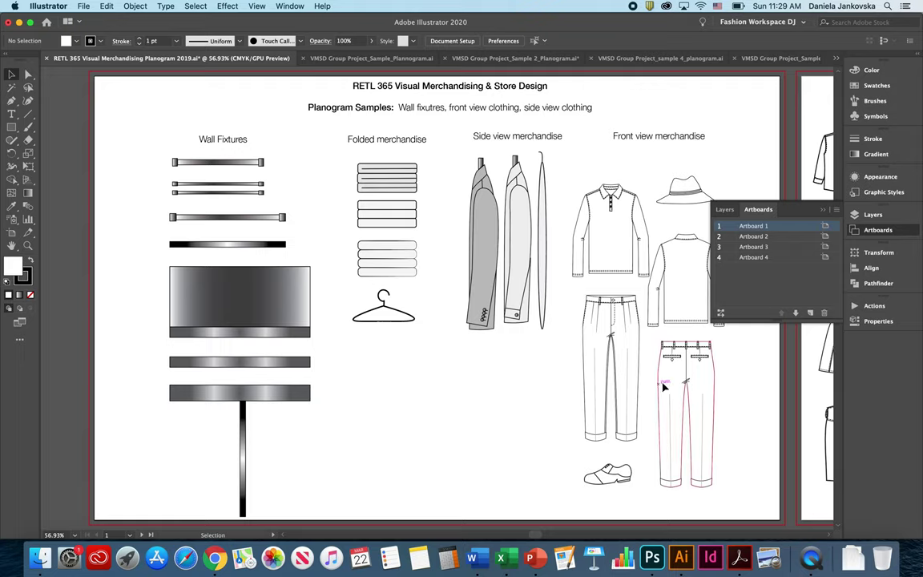
Go to Artboard 2 and select the T-shirt flat.
{"action": "left_click", "coordinate": [789, 238]}
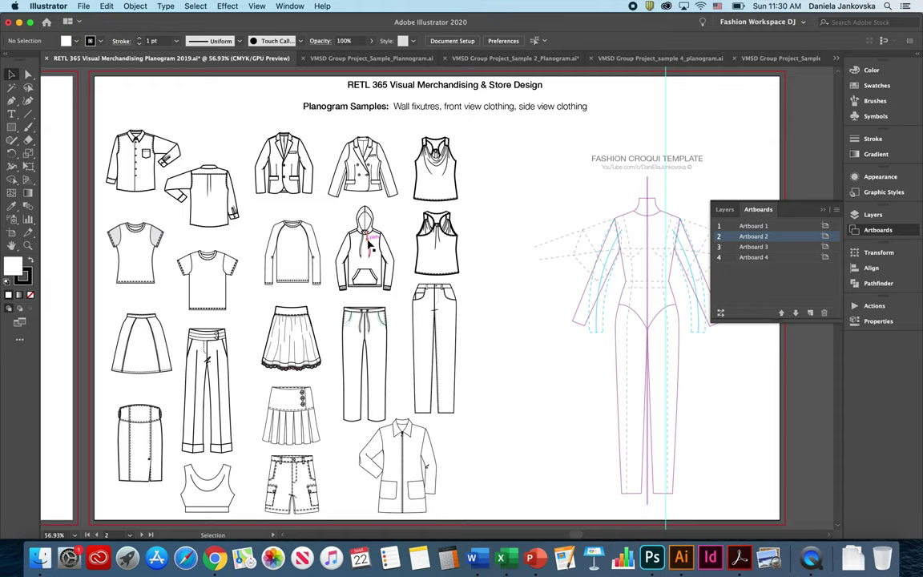
{"action": "left_click", "coordinate": [206, 262]}
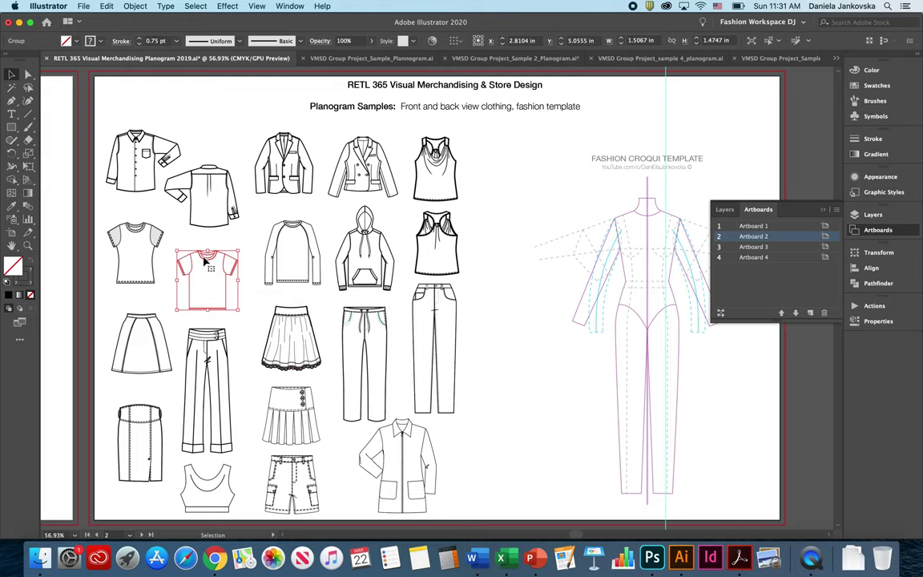
Place the T-shirt flat on the croqui, enlarged to about 2.65 × 2.62 in over the torso.
{"action": "left_click_drag", "start_coordinate": [205, 258], "coordinate": [642, 223]}
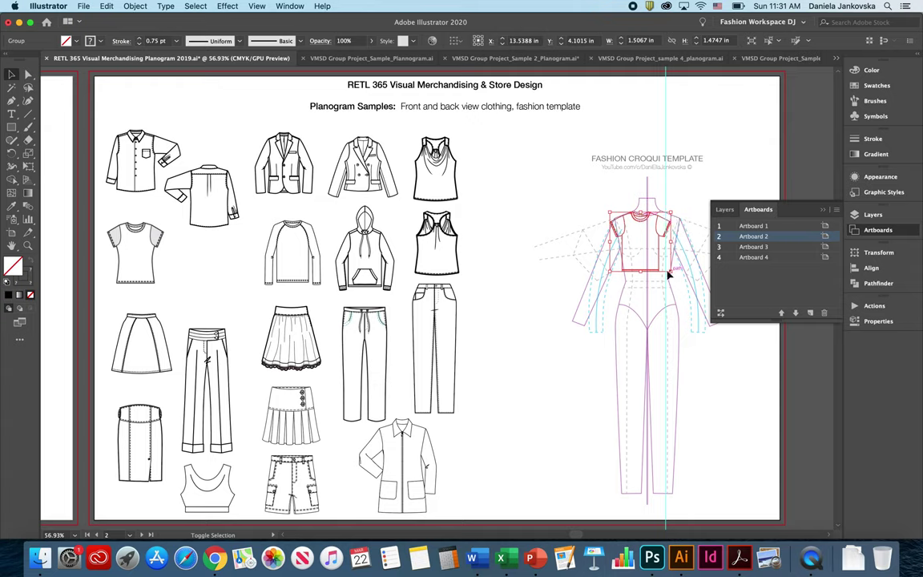
{"action": "left_click_drag", "start_coordinate": [669, 275], "coordinate": [708, 315]}
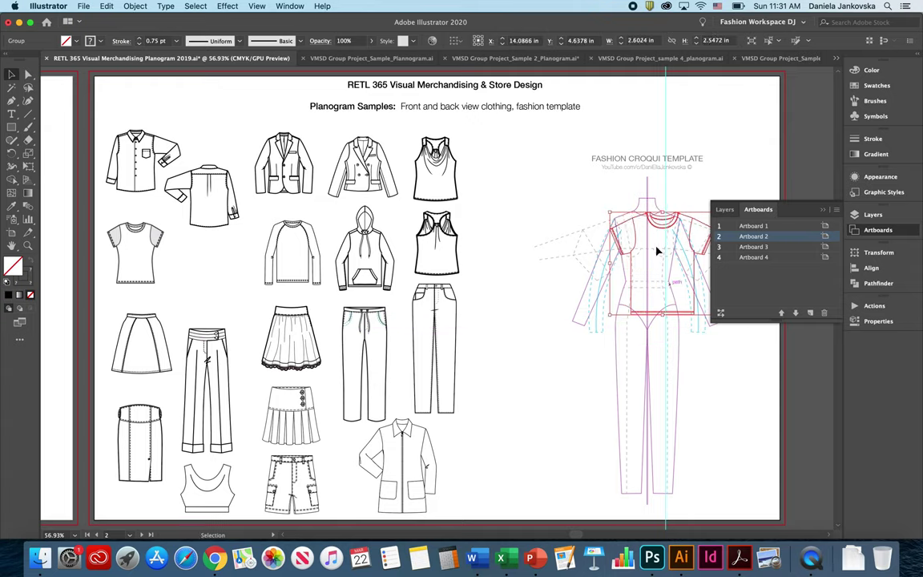
{"action": "left_click_drag", "start_coordinate": [662, 231], "coordinate": [652, 233]}
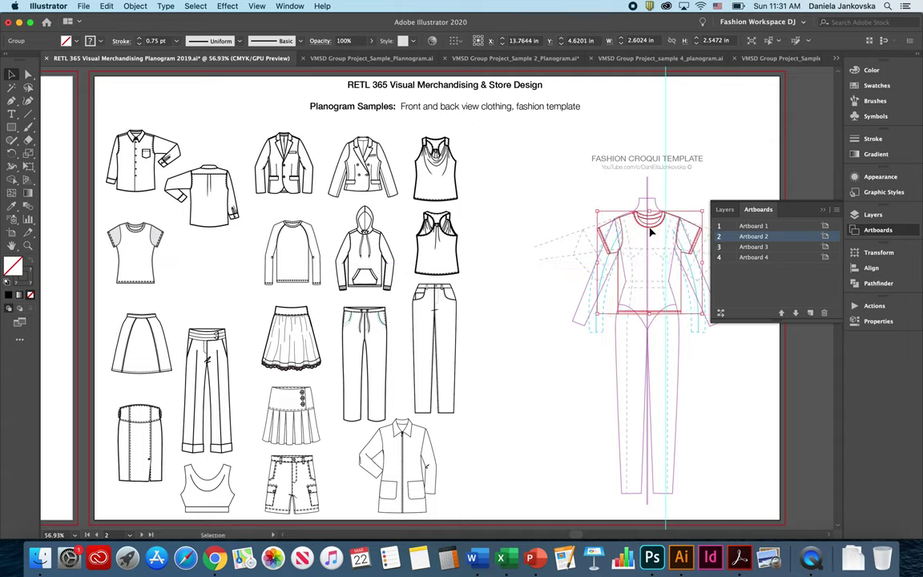
{"action": "key", "text": "a"}
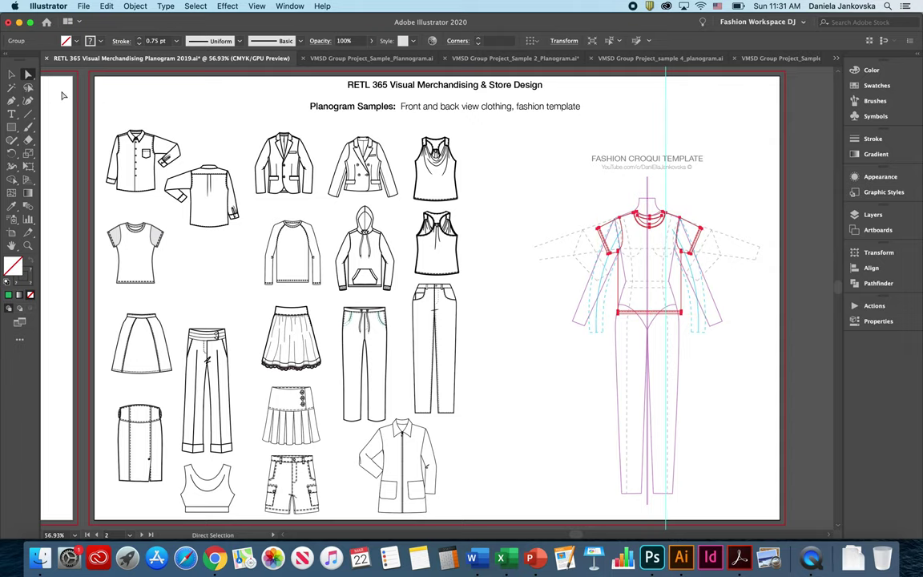
{"action": "scroll", "coordinate": [590, 227], "scroll_direction": "up", "scroll_amount": 5}
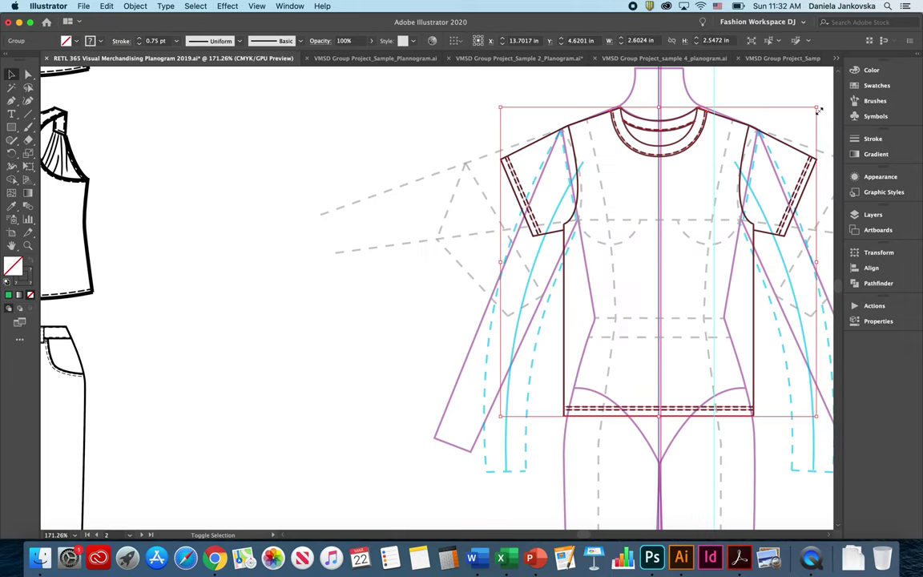
{"action": "left_click_drag", "start_coordinate": [819, 110], "coordinate": [821, 99]}
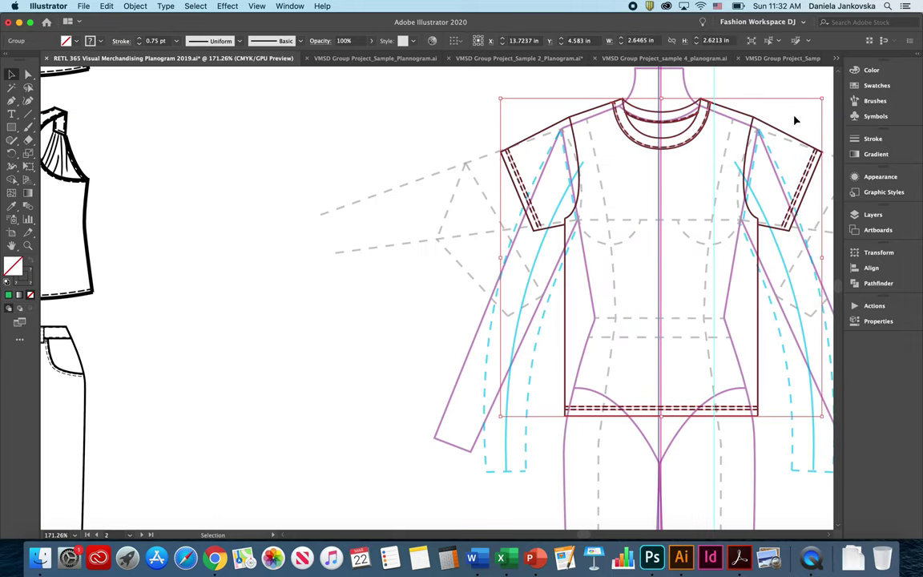
{"action": "left_click_drag", "start_coordinate": [762, 115], "coordinate": [754, 129]}
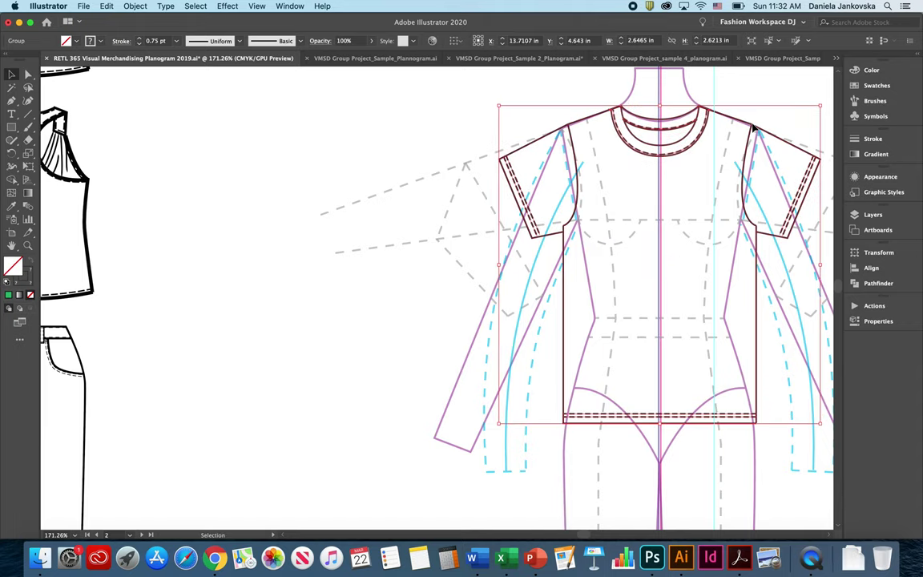
Curve the T-shirt's left armhole seam by dragging its anchor handle.
{"action": "left_click", "coordinate": [28, 76]}
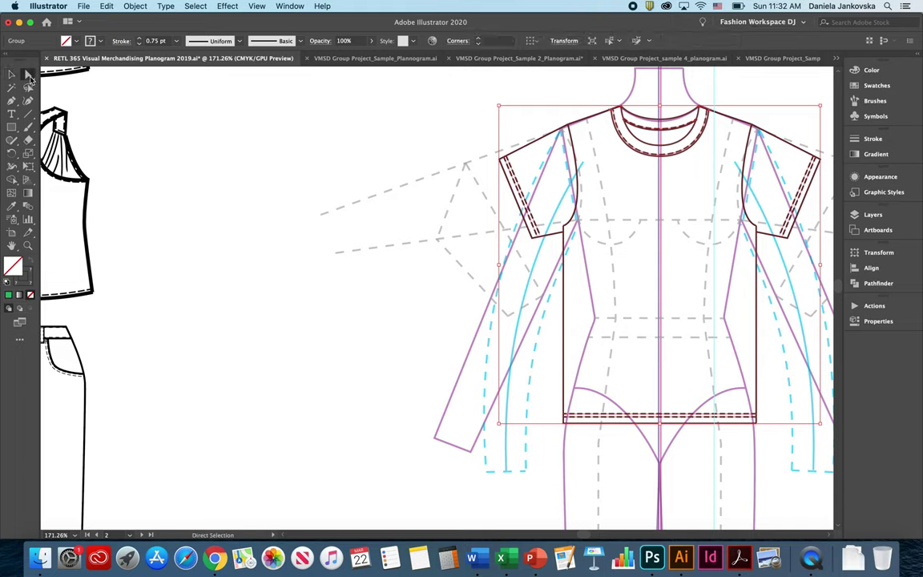
{"action": "left_click", "coordinate": [565, 230]}
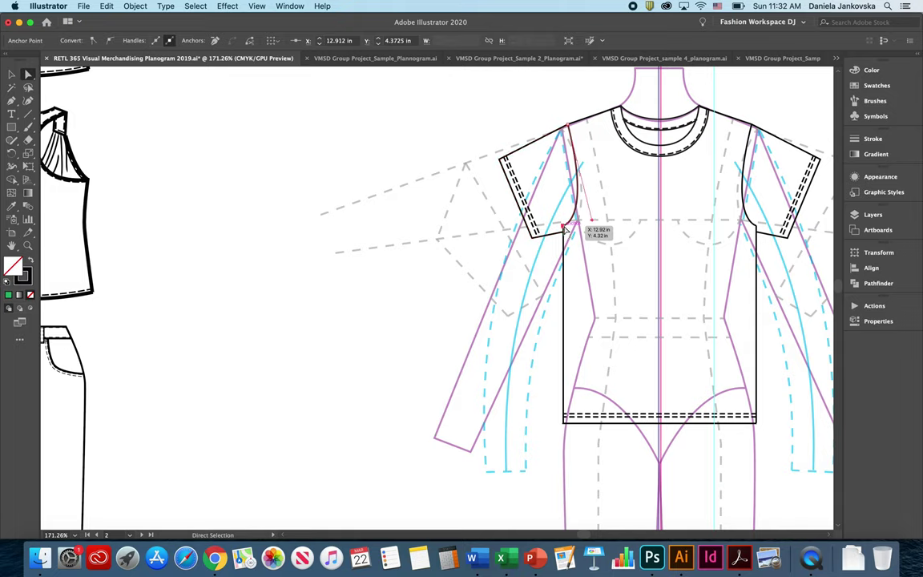
{"action": "left_click_drag", "start_coordinate": [566, 230], "coordinate": [617, 208]}
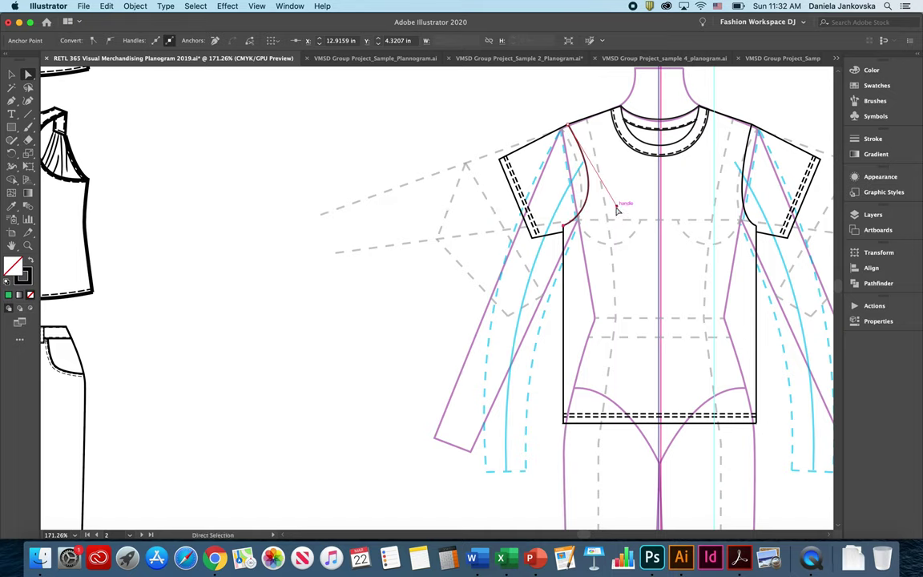
{"action": "key", "text": "v"}
Select the whole T-shirt group and expose the Shape Builder tool flyout.
{"action": "left_click", "coordinate": [556, 314]}
{"action": "scroll", "coordinate": [556, 313], "scroll_direction": "down", "scroll_amount": 3}
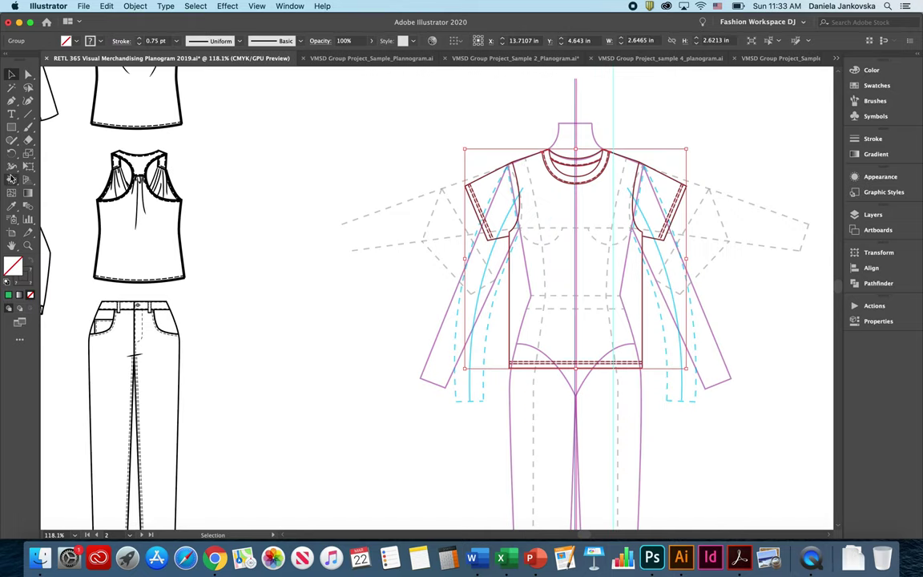
{"action": "left_click_drag", "start_coordinate": [12, 178], "coordinate": [73, 200]}
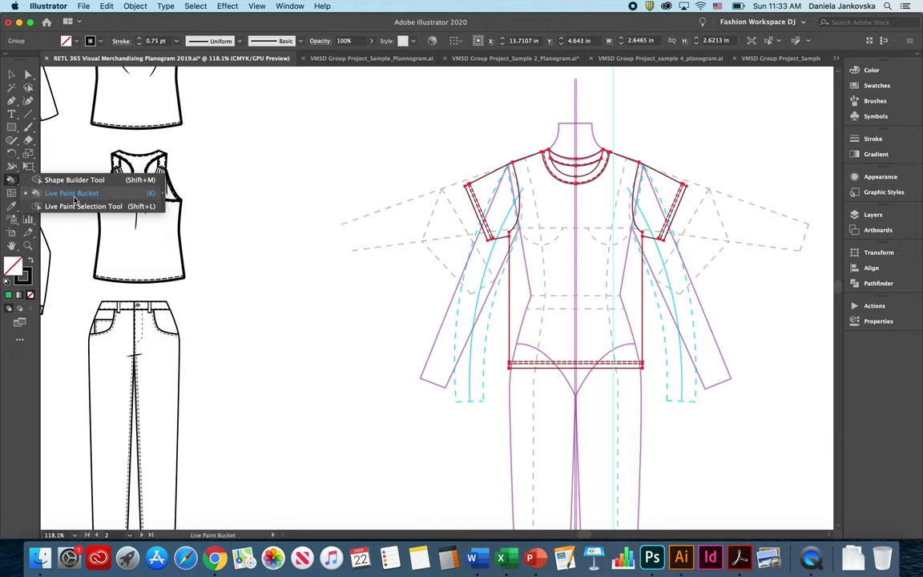
Choose the Live Paint Bucket with the brown swirl pattern swatch as fill.
{"action": "mouse_move", "coordinate": [74, 200]}
{"action": "left_mouse_down"}
{"action": "mouse_move", "coordinate": [81, 163]}
{"action": "mouse_move", "coordinate": [109, 201]}
{"action": "left_mouse_up"}
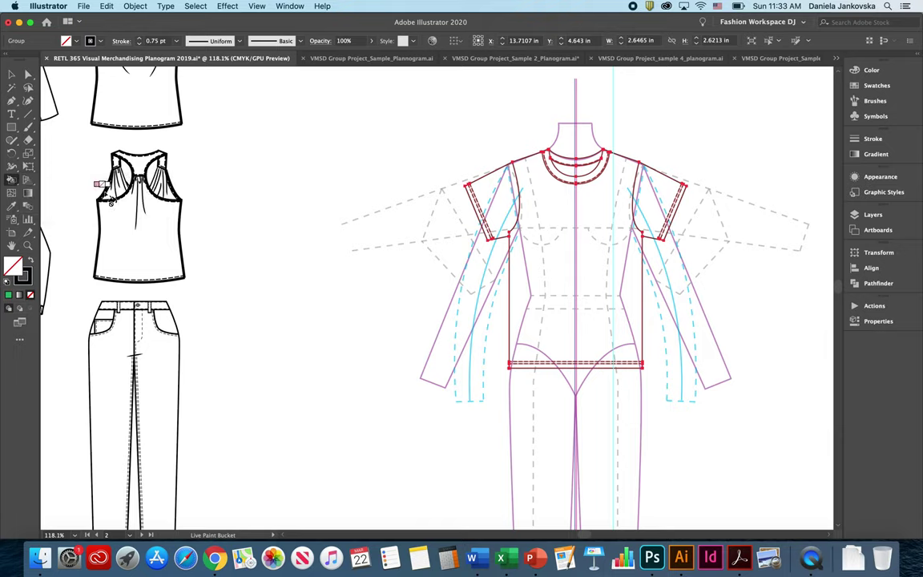
{"action": "left_click", "coordinate": [871, 70]}
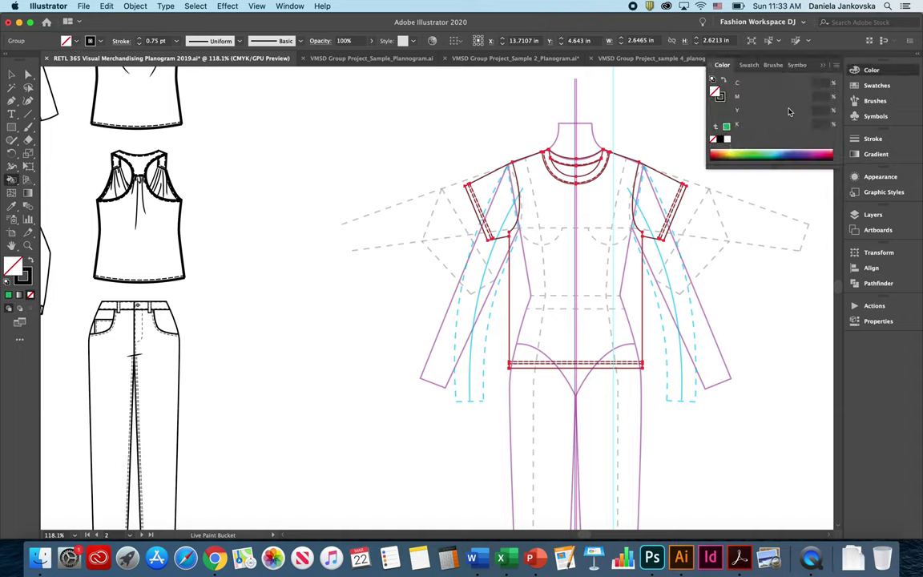
{"action": "left_click", "coordinate": [745, 64]}
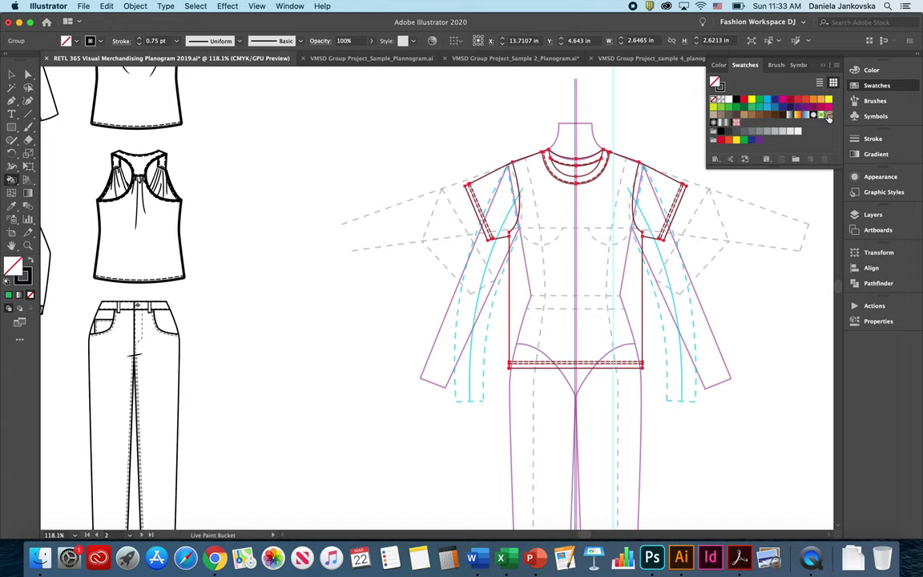
{"action": "left_click", "coordinate": [829, 117]}
Paint the T-shirt body and both sleeves with the brown swirl, then go to Artboard 4.
{"action": "left_click", "coordinate": [529, 210]}
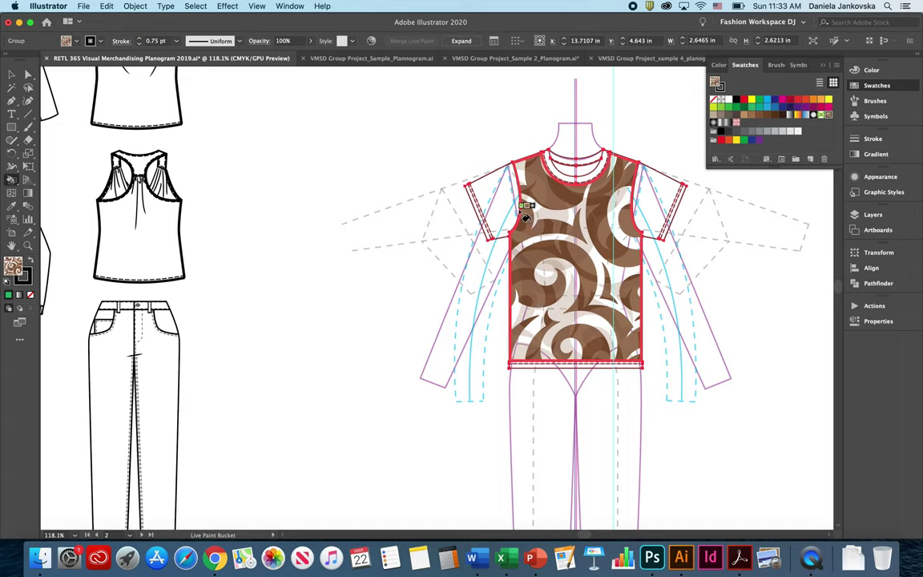
{"action": "left_click", "coordinate": [493, 201]}
{"action": "left_click", "coordinate": [659, 202]}
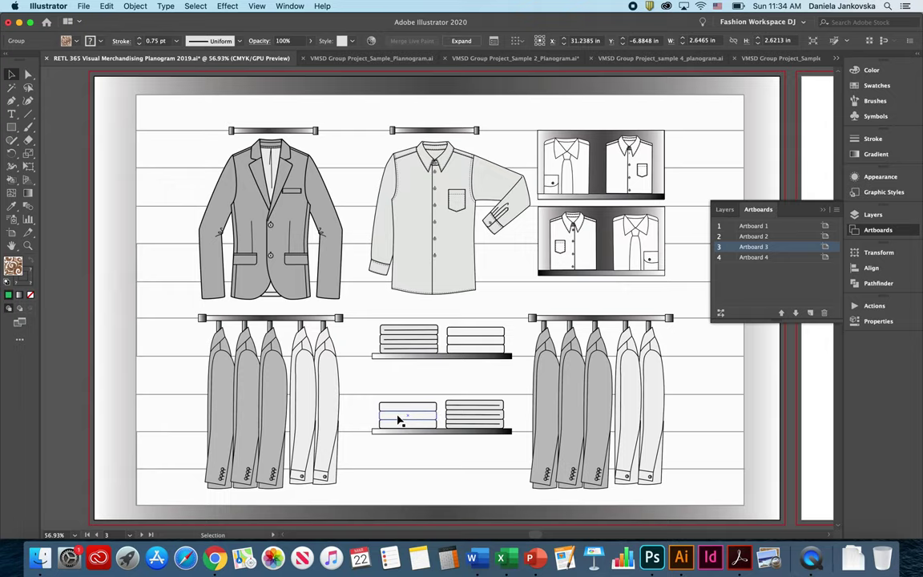
{"action": "left_click", "coordinate": [776, 261]}
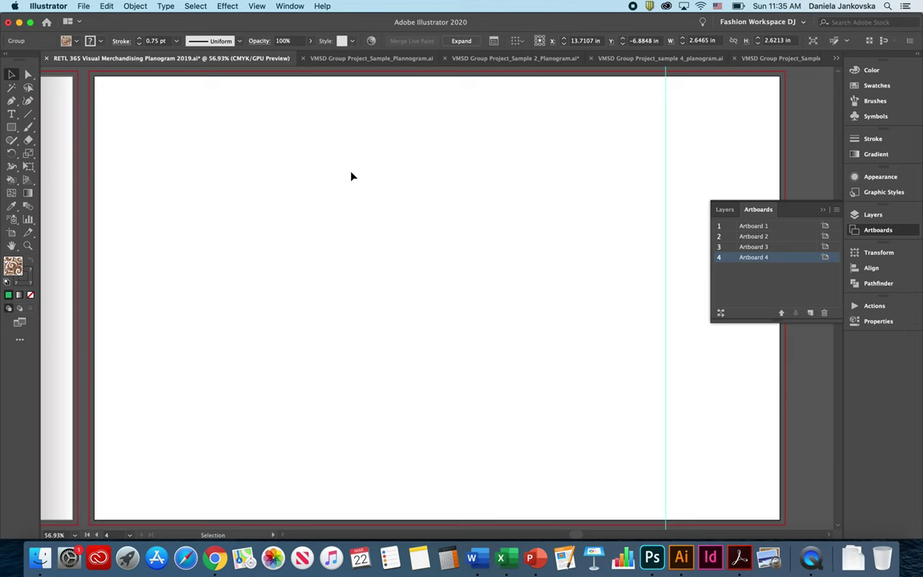
{"action": "key", "text": "ctrl+Tab"}
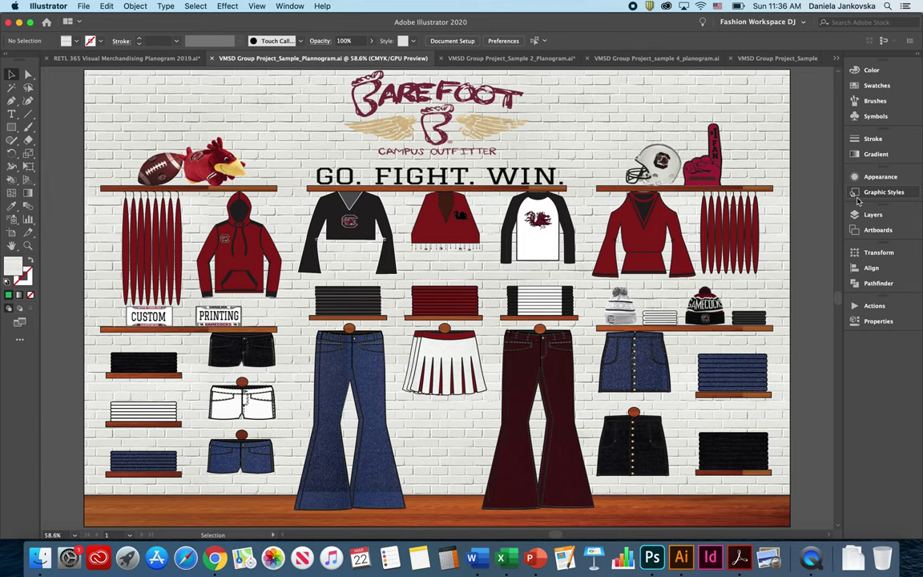
{"action": "key", "text": "ctrl+Tab"}
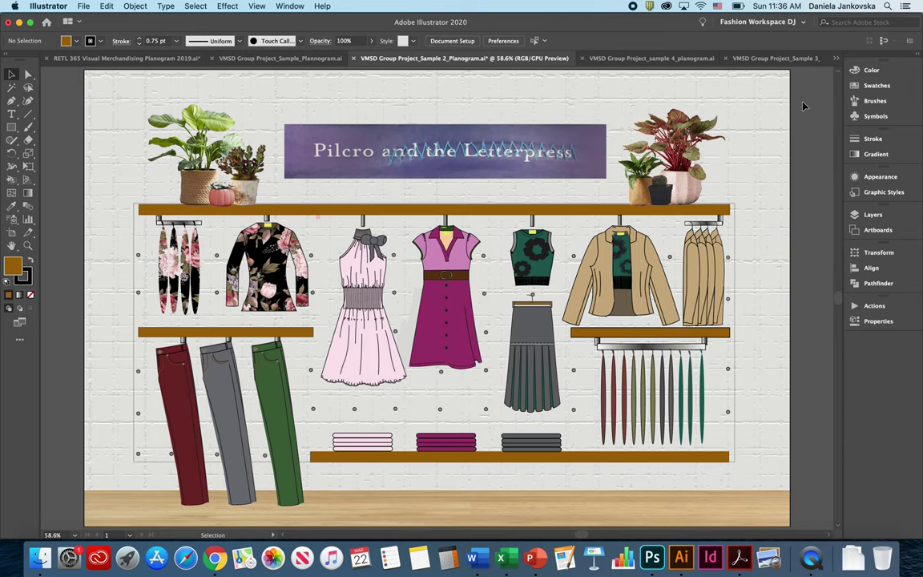
Cycle to the sample 4 planogram, then return to the RETL 365 file's artboard list.
{"action": "key", "text": "ctrl+Tab"}
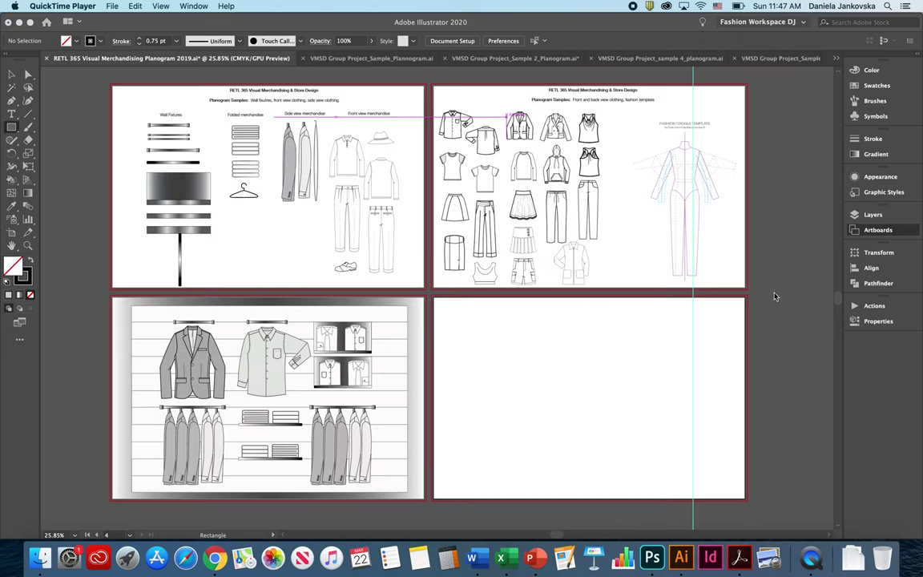
{"action": "left_click", "coordinate": [876, 229]}
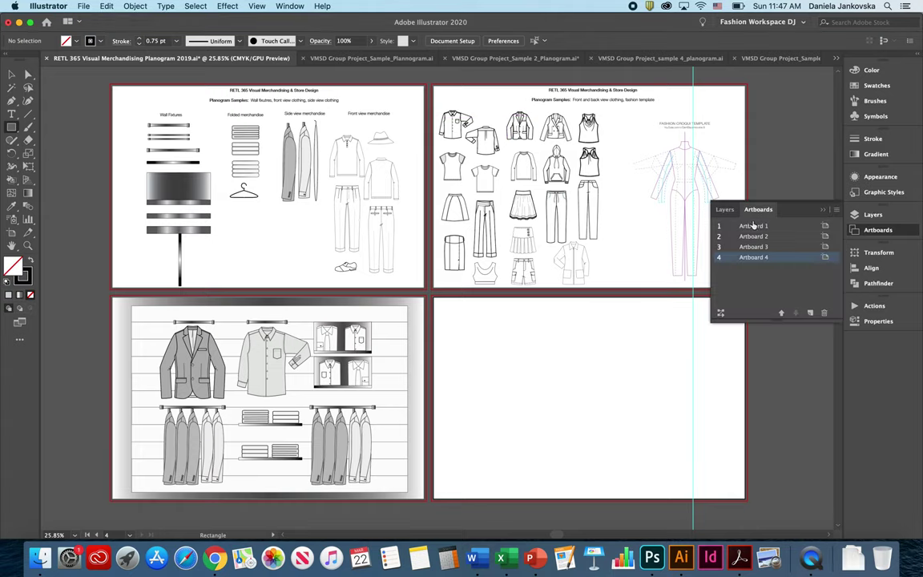
Select Artboard 4 and show the Layers panel with the file's four layers.
{"action": "left_click", "coordinate": [757, 258]}
{"action": "key", "text": "F7"}
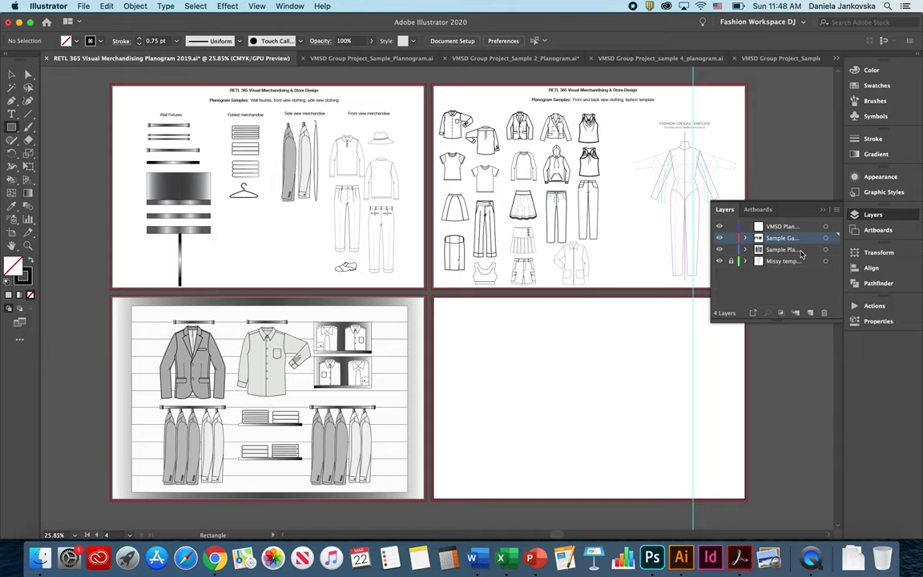
{"action": "double_click", "coordinate": [779, 226]}
{"action": "left_click", "coordinate": [779, 227]}
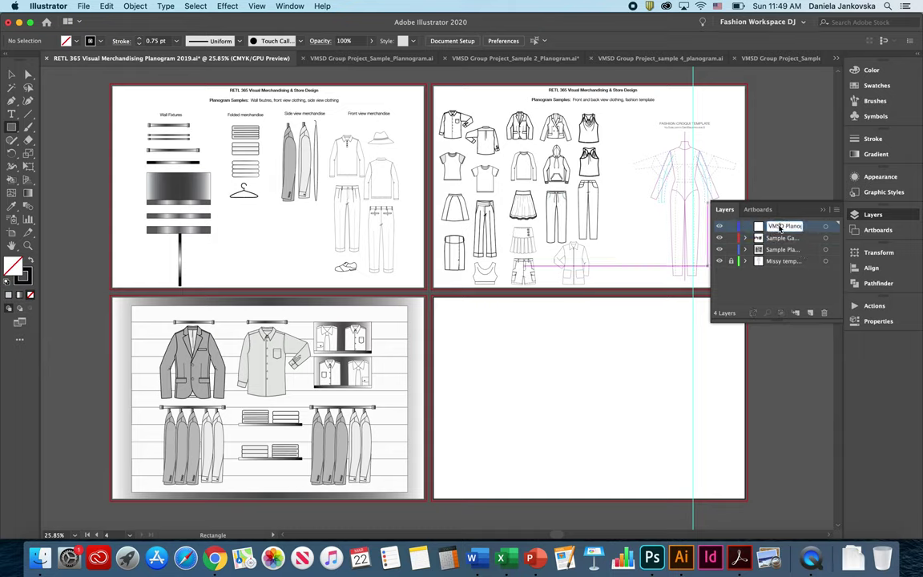
{"action": "left_click_drag", "start_coordinate": [779, 227], "coordinate": [817, 232]}
{"action": "key", "text": "Return"}
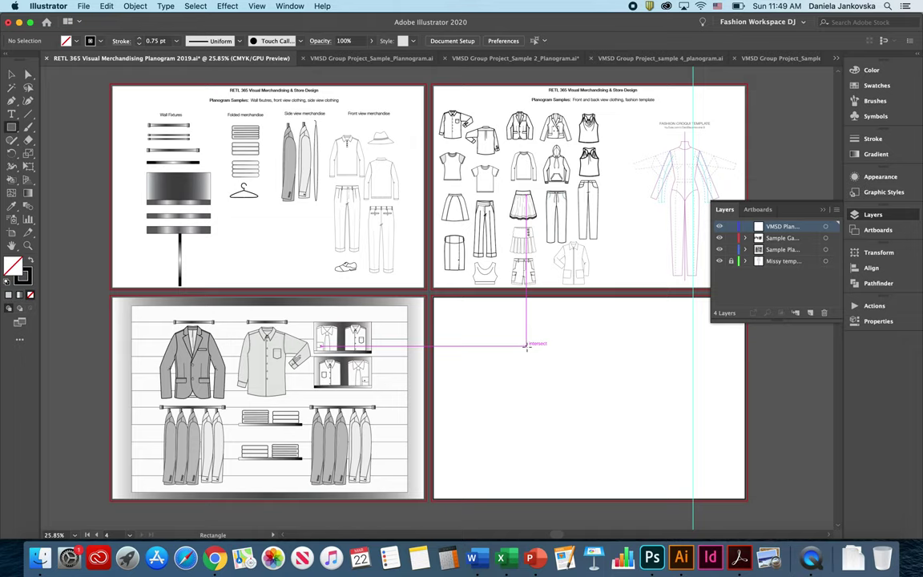
{"action": "mouse_move", "coordinate": [526, 346]}
{"action": "left_mouse_down"}
{"action": "mouse_move", "coordinate": [677, 435]}
{"action": "mouse_move", "coordinate": [637, 429]}
{"action": "left_mouse_up"}
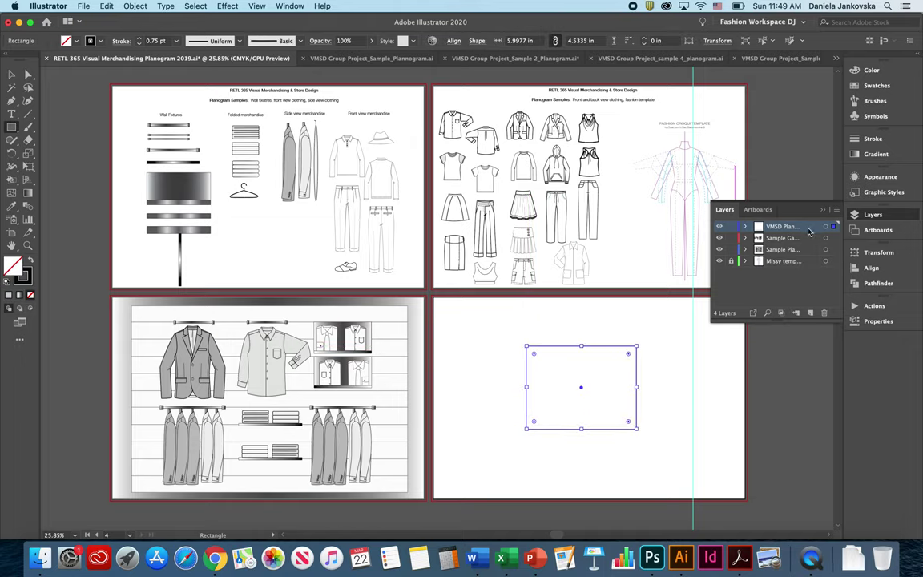
{"action": "key", "text": "ctrl+shift+a"}
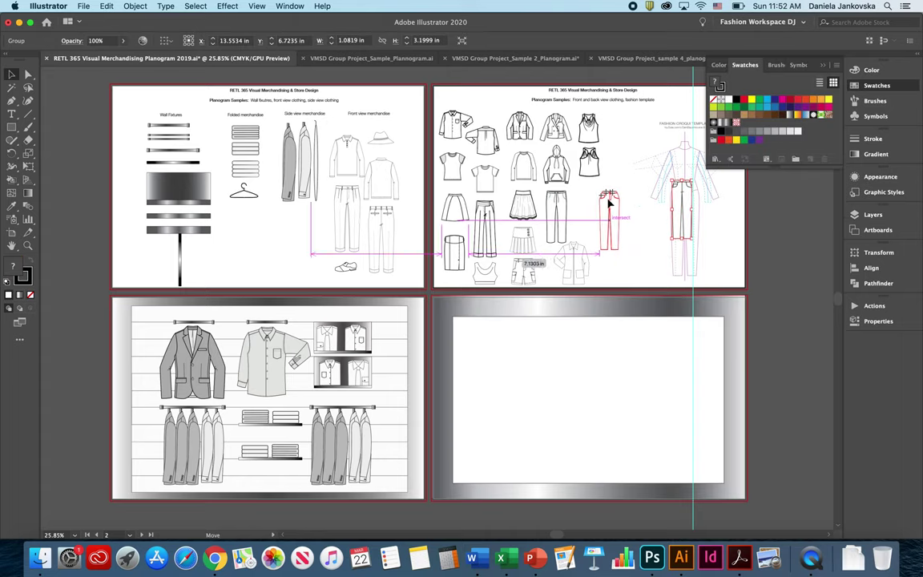
Move the pants flat onto the croquis and stretch it to the ankles, about 1.83 × 5.41 in.
{"action": "left_click_drag", "start_coordinate": [611, 202], "coordinate": [597, 199]}
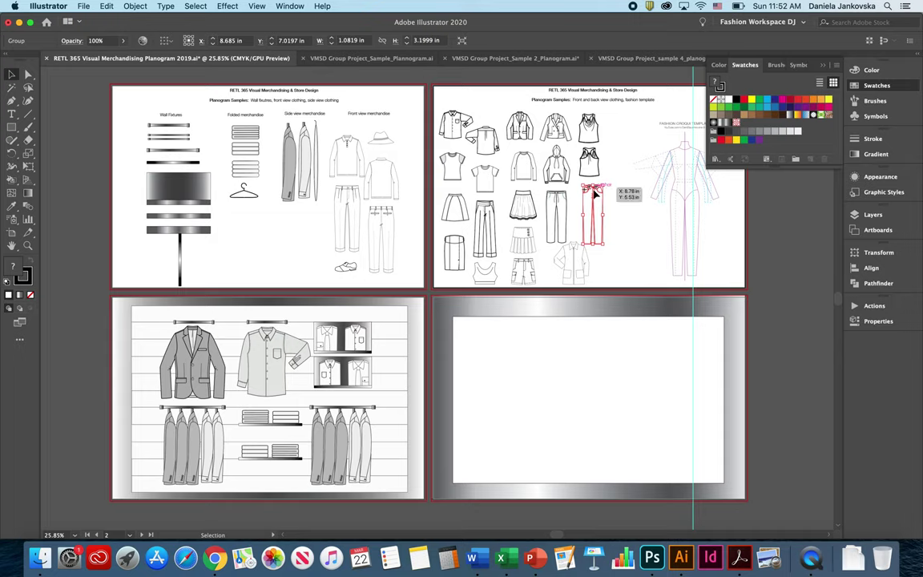
{"action": "left_click_drag", "start_coordinate": [597, 193], "coordinate": [685, 185]}
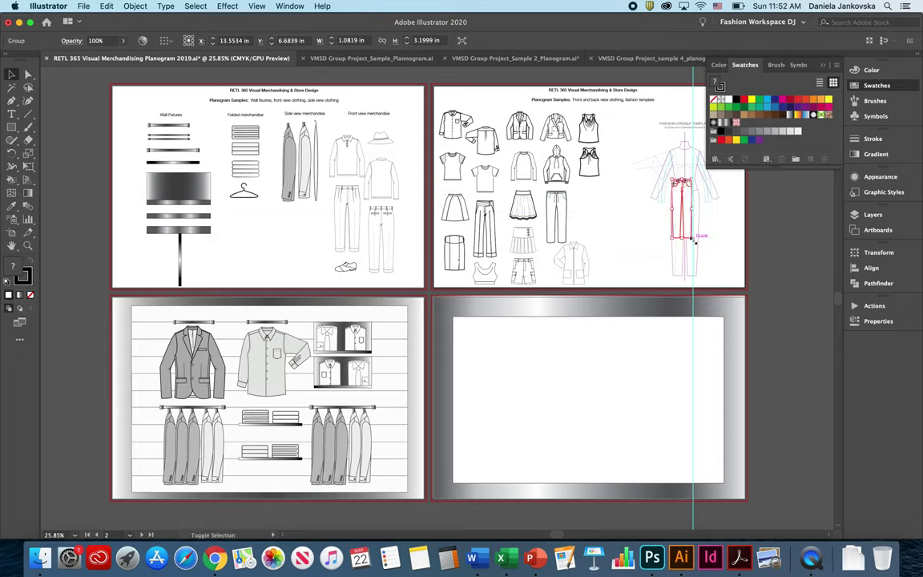
{"action": "left_click_drag", "start_coordinate": [691, 239], "coordinate": [705, 280]}
{"action": "scroll", "coordinate": [702, 238], "scroll_direction": "up", "scroll_amount": 1}
{"action": "scroll", "coordinate": [701, 238], "scroll_direction": "up", "scroll_amount": 5}
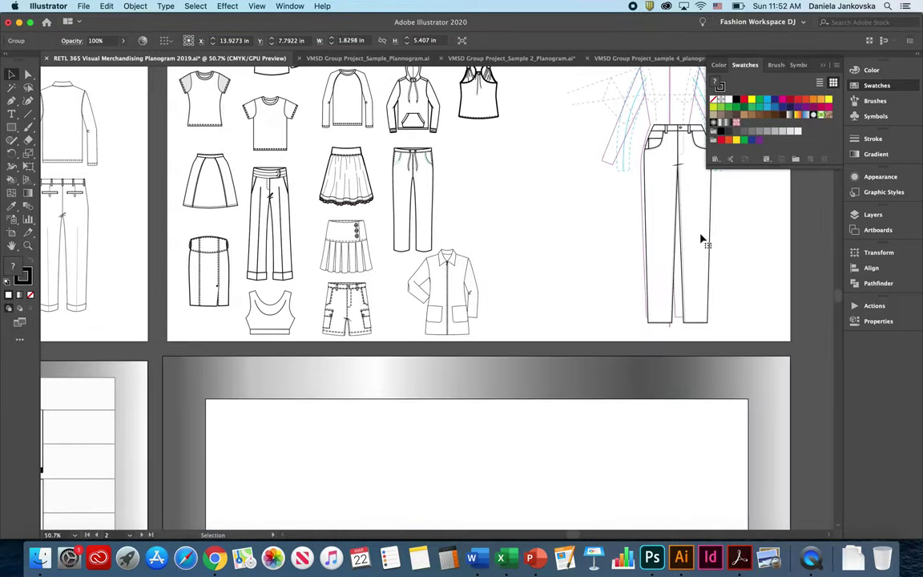
{"action": "scroll", "coordinate": [701, 238], "scroll_direction": "up", "scroll_amount": 3}
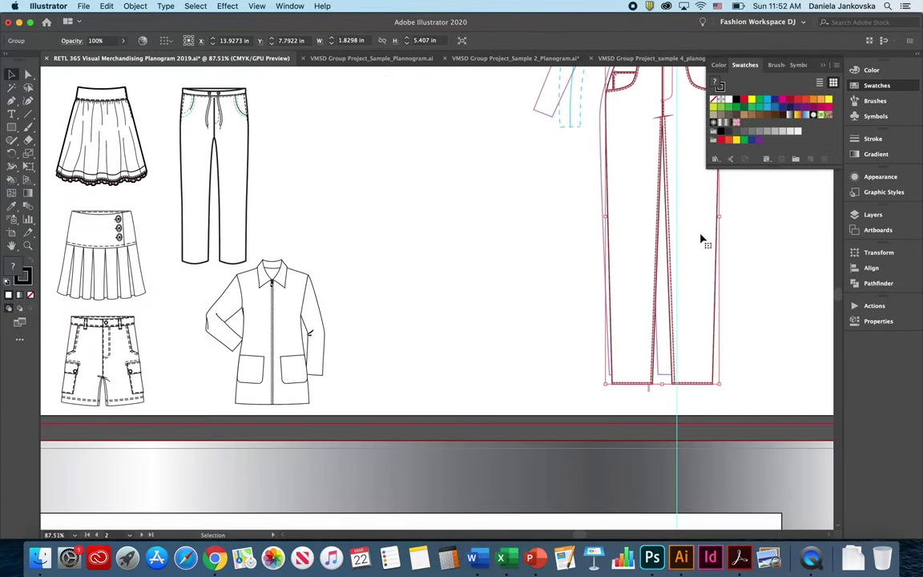
{"action": "scroll", "coordinate": [701, 239], "scroll_direction": "up", "scroll_amount": 2}
{"action": "scroll", "coordinate": [702, 238], "scroll_direction": "right", "scroll_amount": 1}
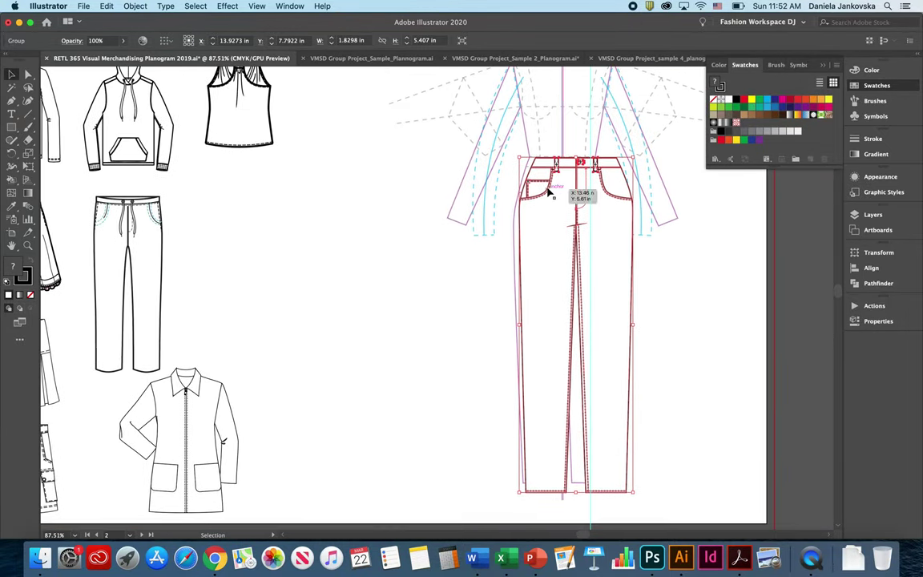
{"action": "left_click_drag", "start_coordinate": [576, 164], "coordinate": [566, 162]}
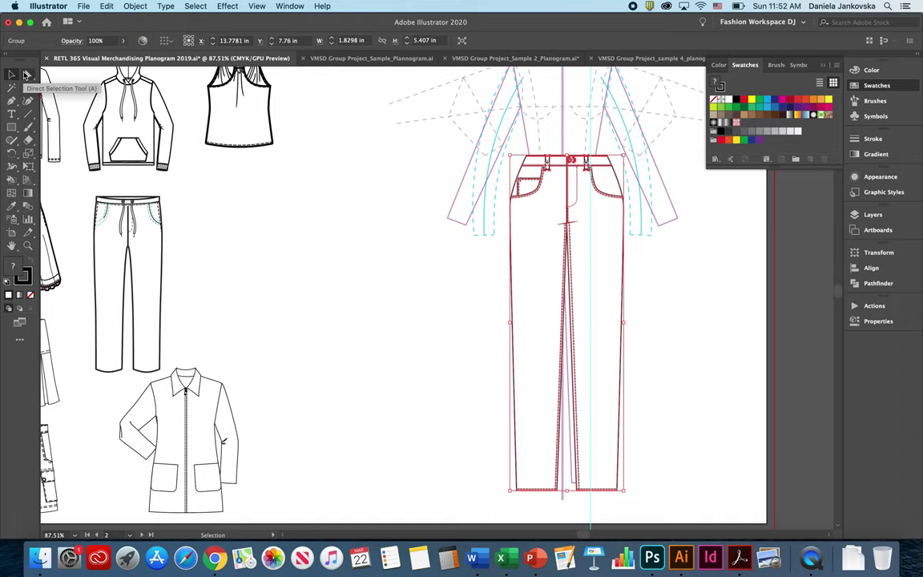
Pull the left hem corner outward and curve the left leg's outer edge into a flare.
{"action": "left_click", "coordinate": [29, 76]}
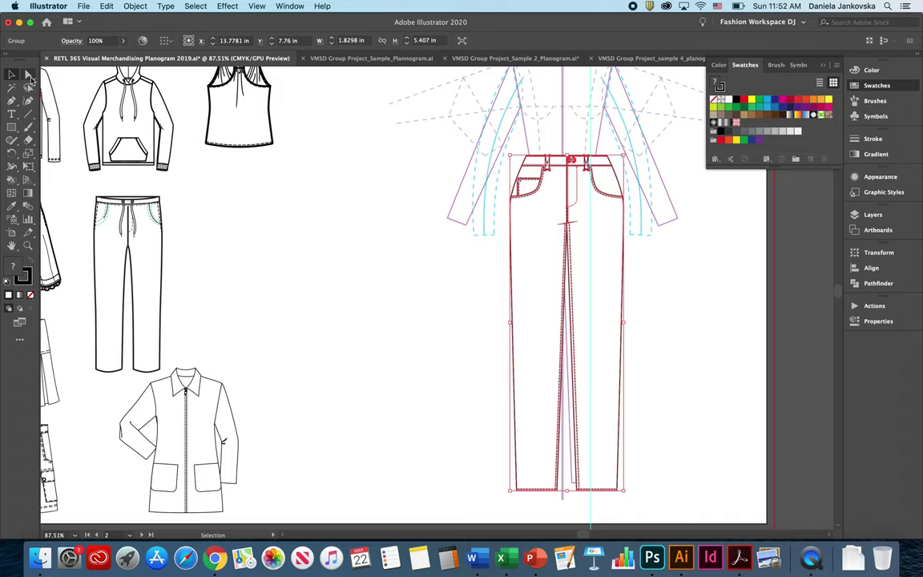
{"action": "left_click", "coordinate": [29, 77]}
{"action": "left_click_drag", "start_coordinate": [517, 489], "coordinate": [519, 493]}
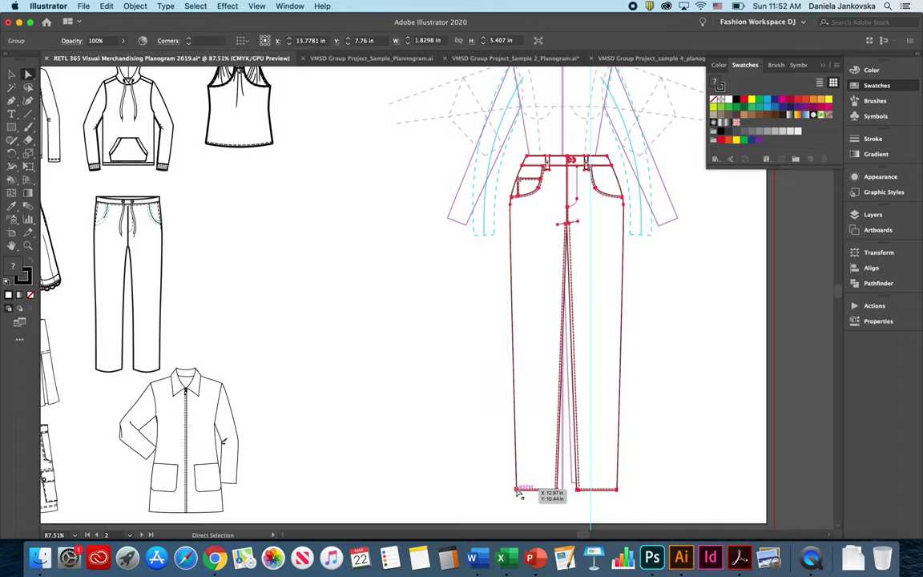
{"action": "scroll", "coordinate": [519, 494], "scroll_direction": "up", "scroll_amount": 5}
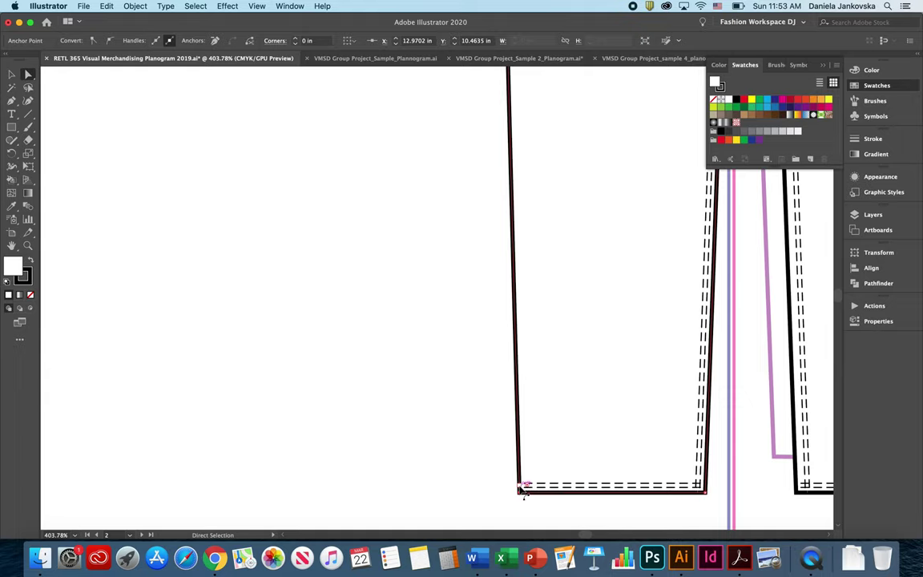
{"action": "left_click_drag", "start_coordinate": [521, 492], "coordinate": [380, 498]}
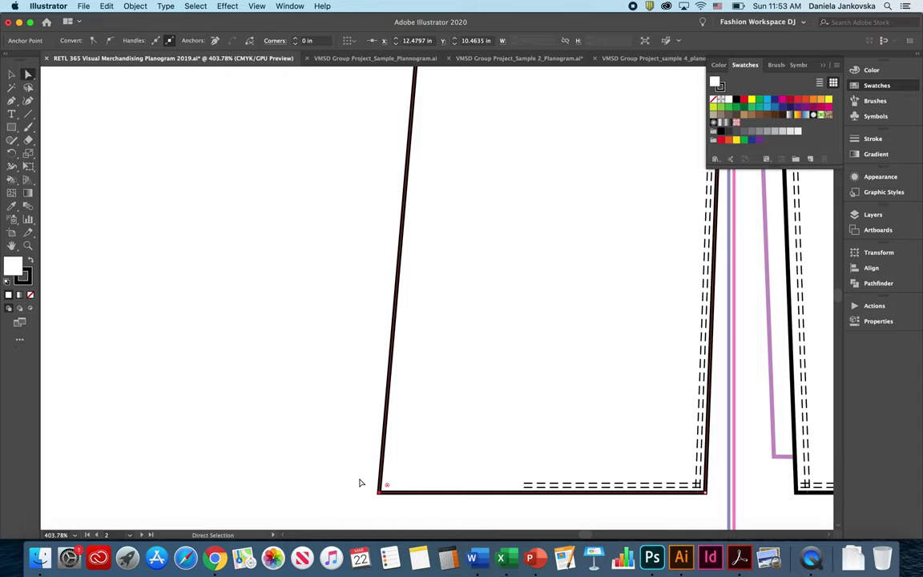
{"action": "scroll", "coordinate": [361, 484], "scroll_direction": "down", "scroll_amount": 5}
{"action": "scroll", "coordinate": [361, 484], "scroll_direction": "up", "scroll_amount": 4}
{"action": "left_click_drag", "start_coordinate": [340, 220], "coordinate": [404, 373]}
Move the left hip anchor point to widen the leg, then deselect the pants outline.
{"action": "key", "text": "super+0"}
{"action": "left_click", "coordinate": [11, 103]}
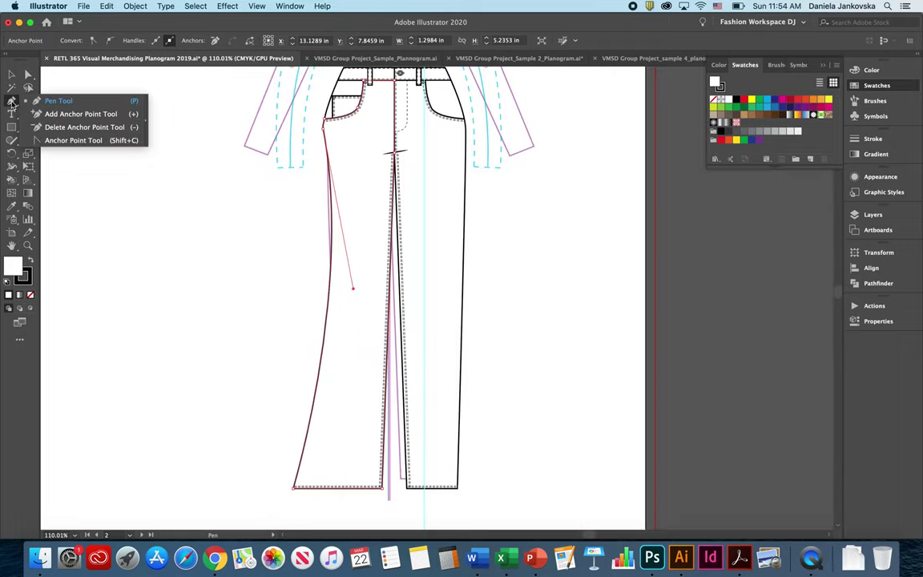
{"action": "left_click", "coordinate": [60, 126]}
{"action": "scroll", "coordinate": [340, 152], "scroll_direction": "up", "scroll_amount": 3}
{"action": "left_click", "coordinate": [28, 74]}
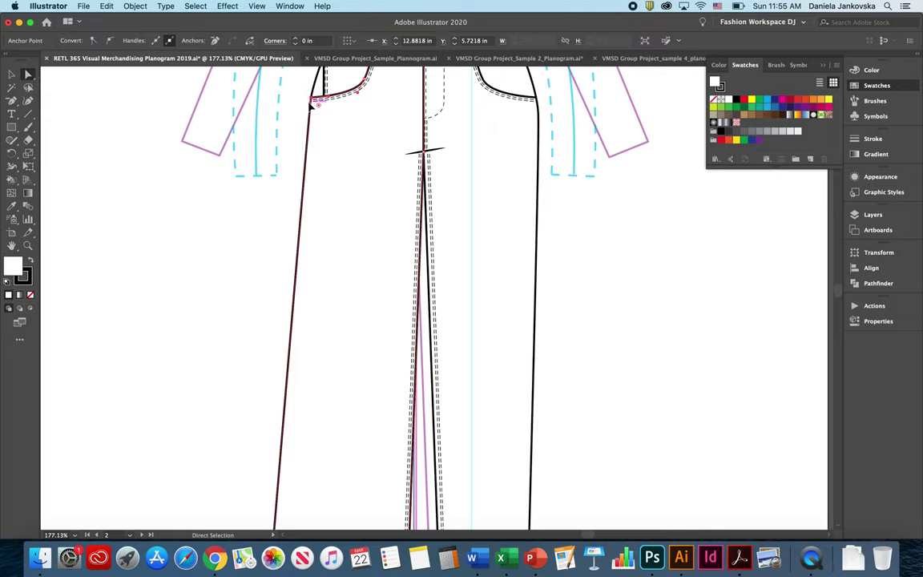
{"action": "left_click_drag", "start_coordinate": [278, 94], "coordinate": [305, 449]}
{"action": "key", "text": "v"}
{"action": "scroll", "coordinate": [395, 104], "scroll_direction": "down", "scroll_amount": 5}
{"action": "left_click", "coordinate": [396, 104]}
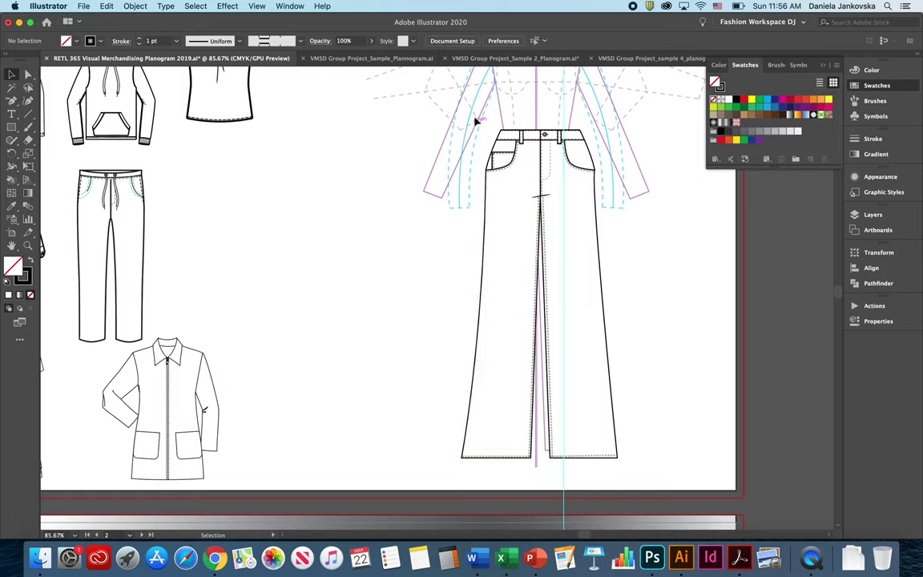
Select all the pants pieces and group them.
{"action": "left_click_drag", "start_coordinate": [471, 107], "coordinate": [647, 476]}
{"action": "right_click", "coordinate": [596, 464]}
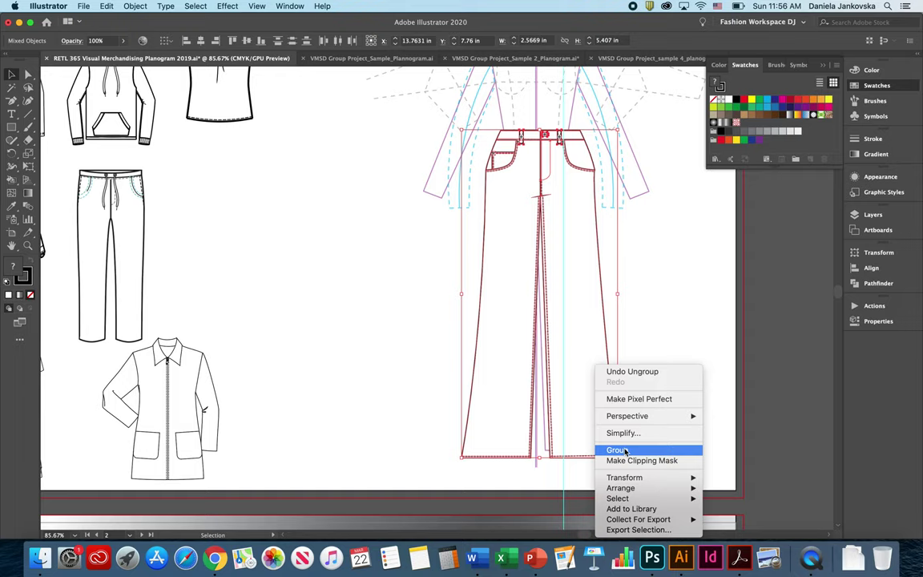
{"action": "left_click", "coordinate": [626, 451]}
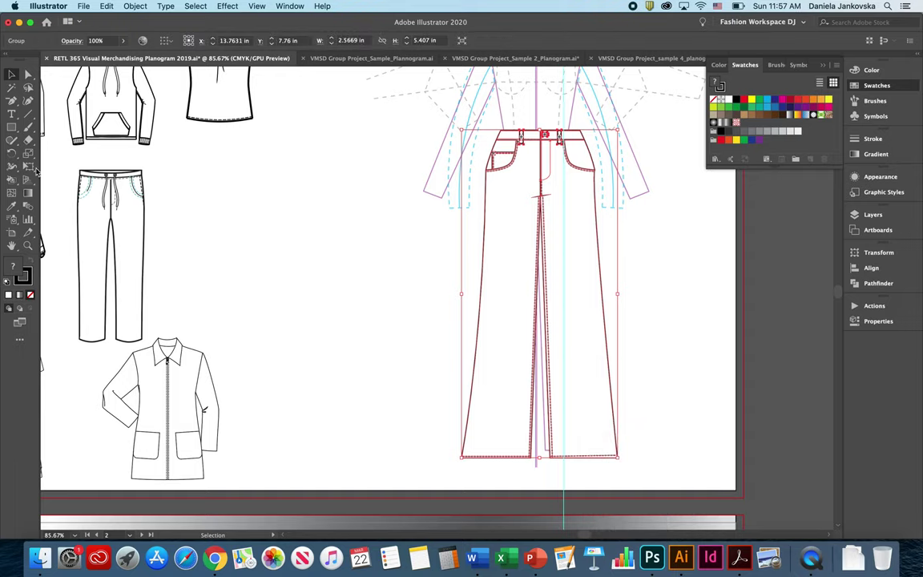
Paint the pants orange with the Live Paint Bucket, which raises the conversion warning.
{"action": "left_click", "coordinate": [13, 181]}
{"action": "left_click", "coordinate": [13, 181]}
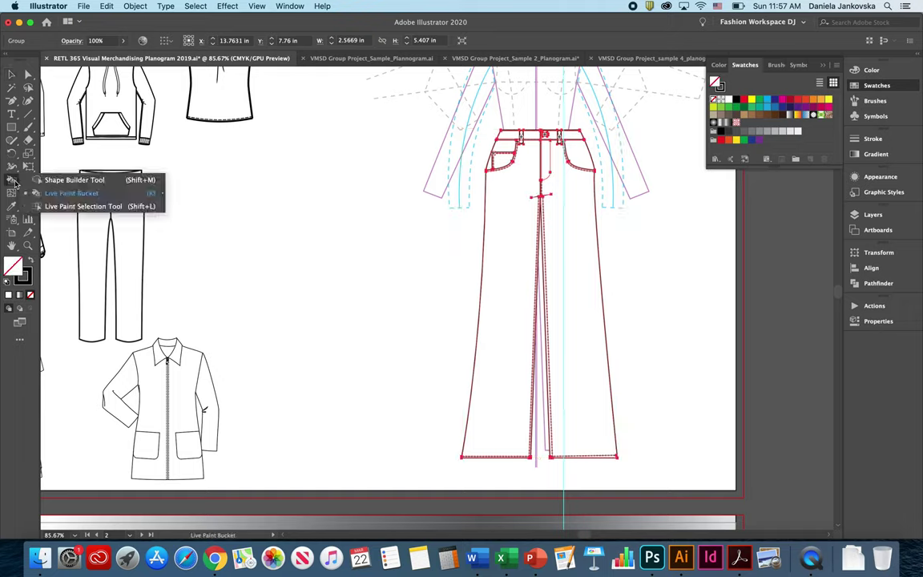
{"action": "left_click", "coordinate": [38, 195]}
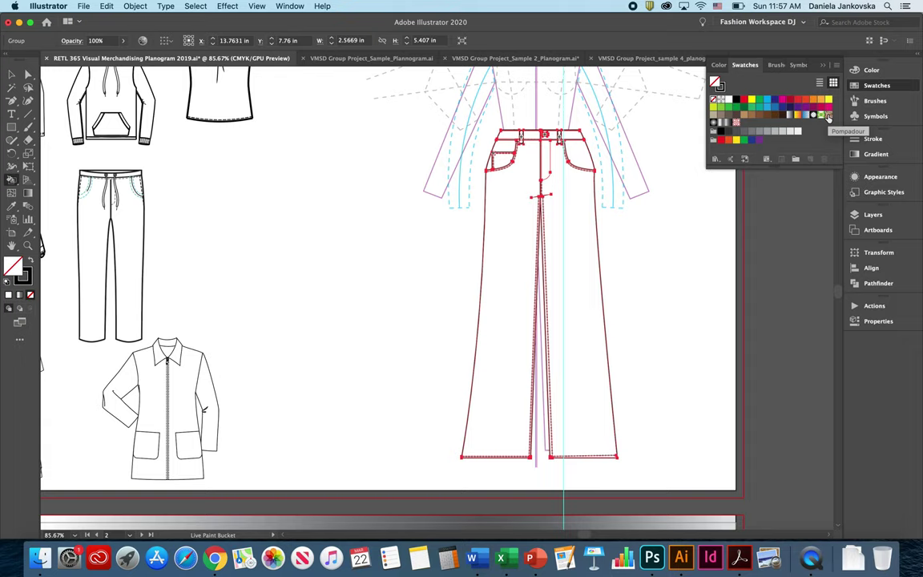
{"action": "left_click", "coordinate": [798, 115]}
{"action": "left_click", "coordinate": [513, 264]}
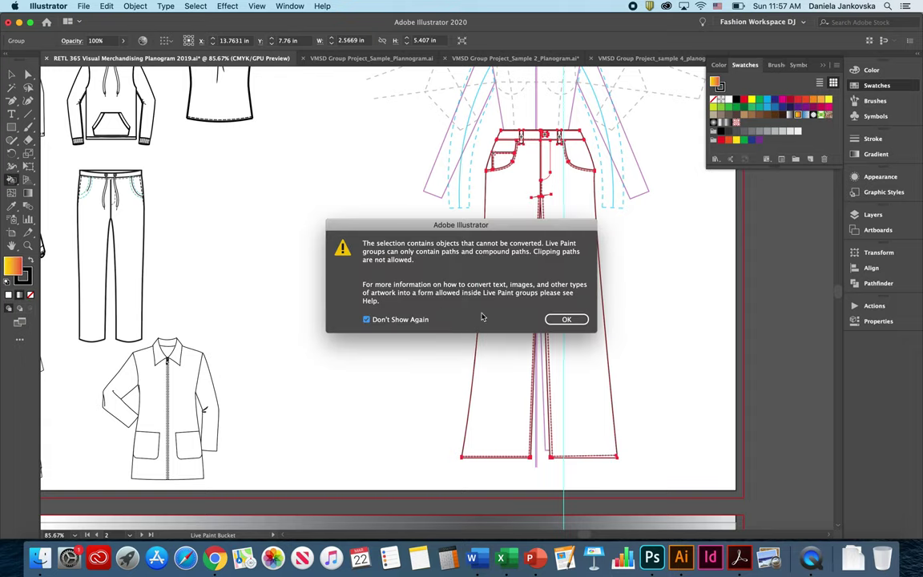
Dismiss the alert and use Expand Appearance to expand object, fill and stroke.
{"action": "left_click", "coordinate": [567, 320]}
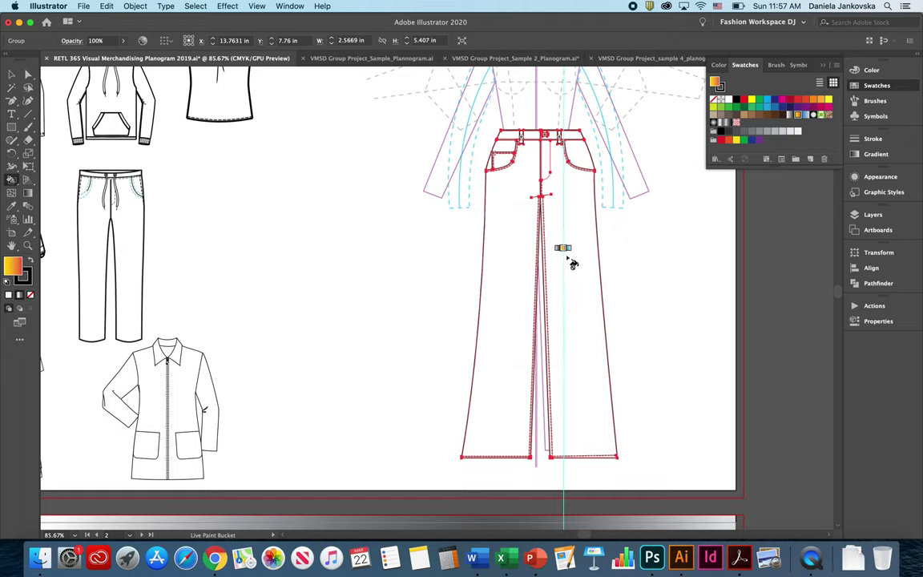
{"action": "left_click", "coordinate": [130, 6]}
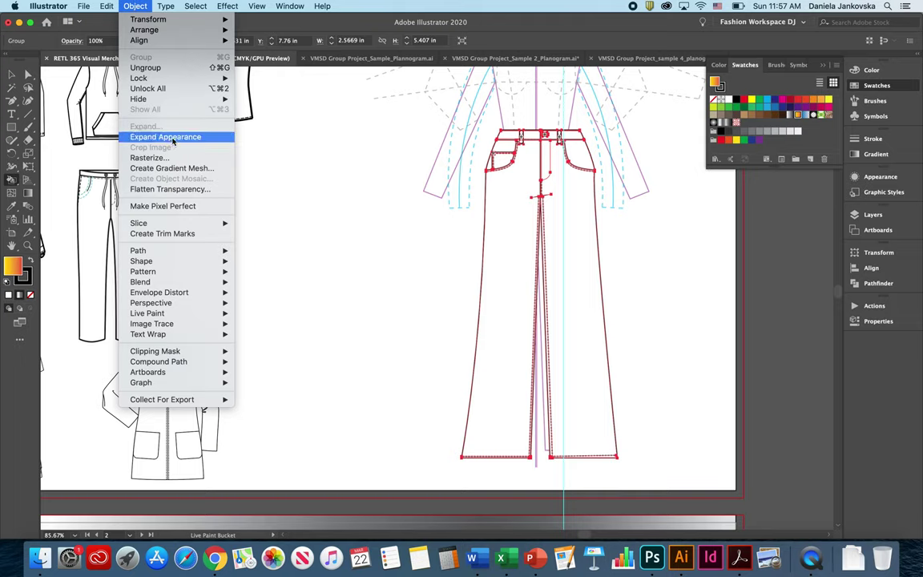
{"action": "left_click", "coordinate": [216, 140]}
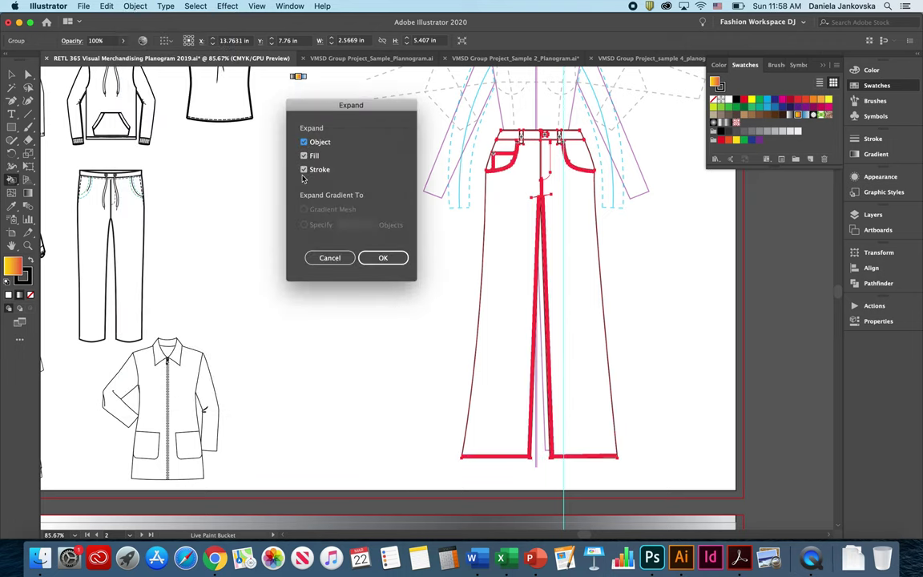
{"action": "left_click", "coordinate": [381, 259]}
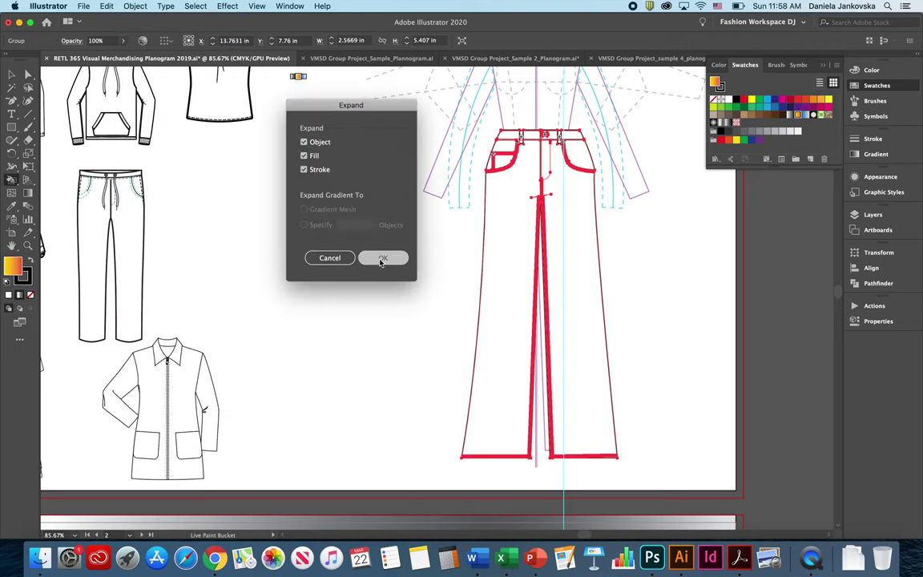
{"action": "key", "text": "v"}
{"action": "scroll", "coordinate": [495, 209], "scroll_direction": "up", "scroll_amount": 3}
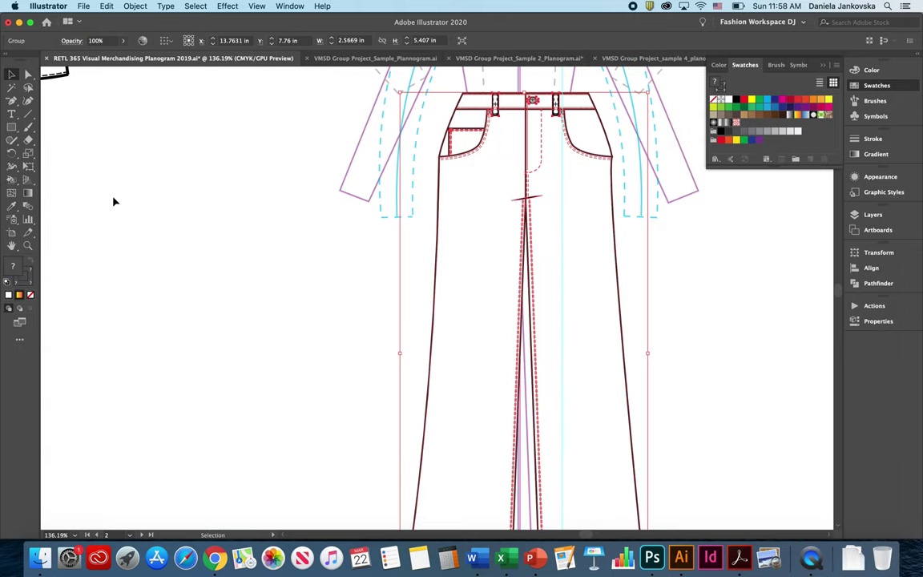
Paint the right pant leg cyan and the left leg green with the Live Paint Bucket.
{"action": "left_click", "coordinate": [11, 181]}
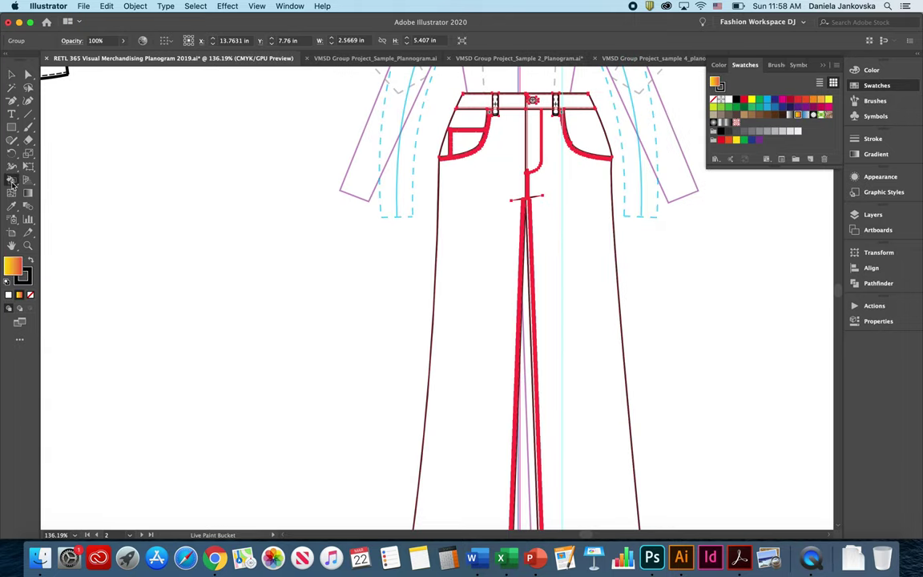
{"action": "scroll", "coordinate": [721, 112], "scroll_direction": "down", "scroll_amount": 2}
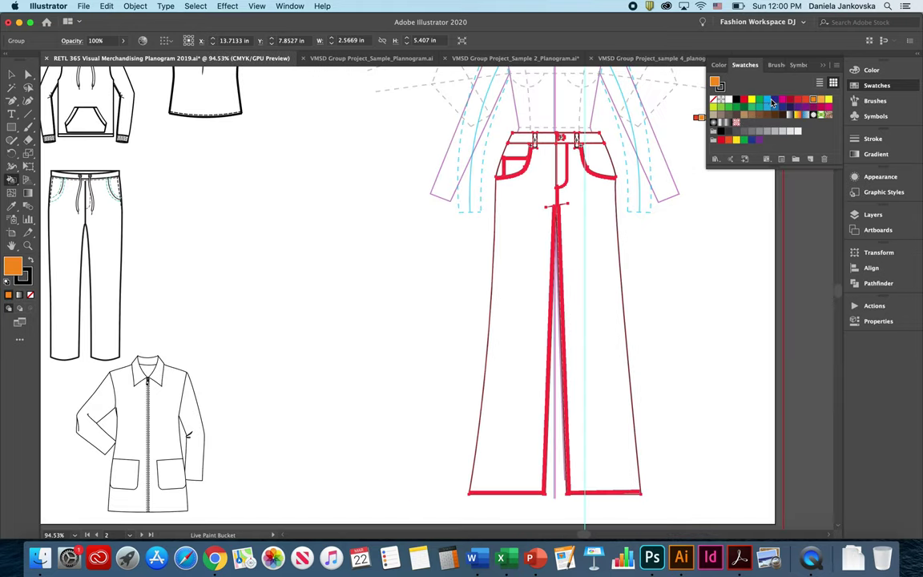
{"action": "left_click", "coordinate": [768, 100]}
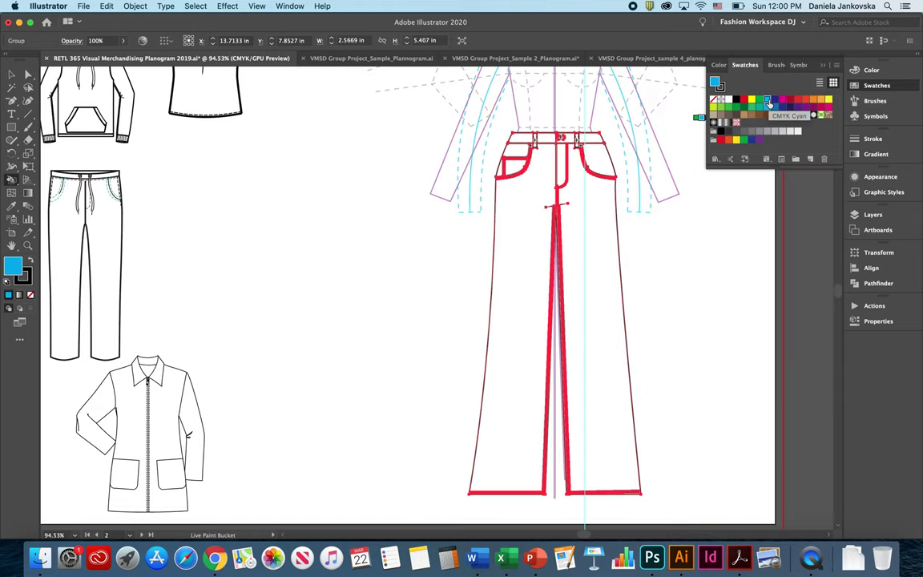
{"action": "left_click", "coordinate": [598, 244]}
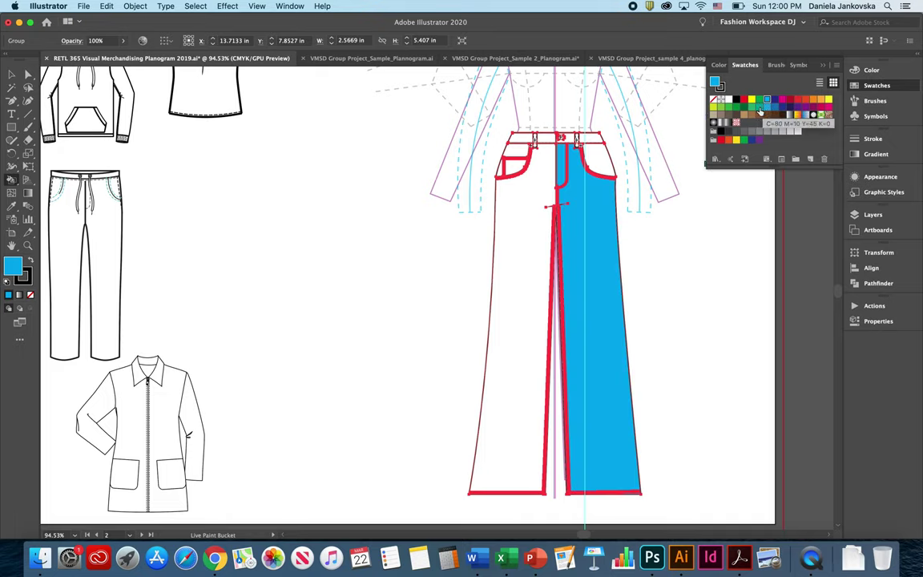
{"action": "left_click_drag", "start_coordinate": [759, 112], "coordinate": [527, 233]}
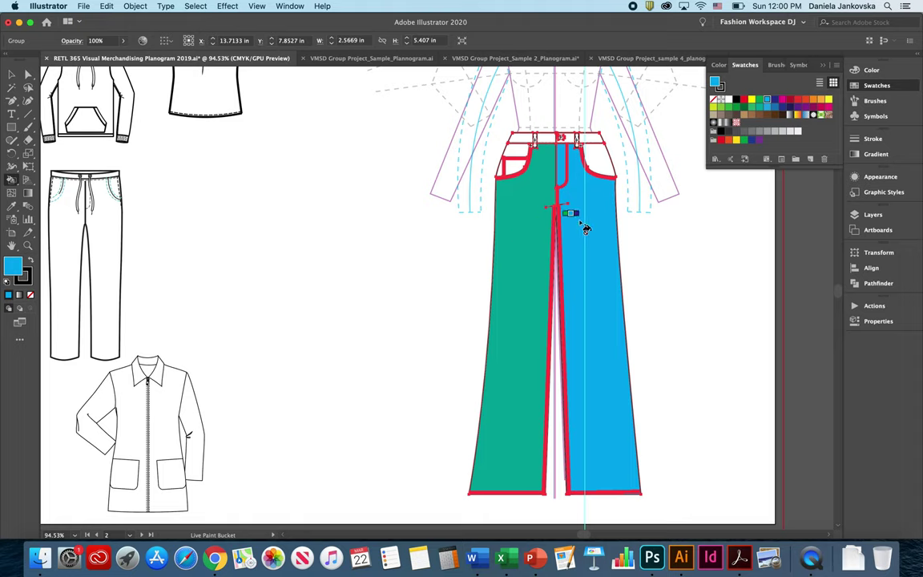
{"action": "left_click_drag", "start_coordinate": [585, 229], "coordinate": [550, 173]}
Fill both pant legs with the red geometric pattern swatch.
{"action": "key", "text": "v"}
{"action": "left_click", "coordinate": [736, 123]}
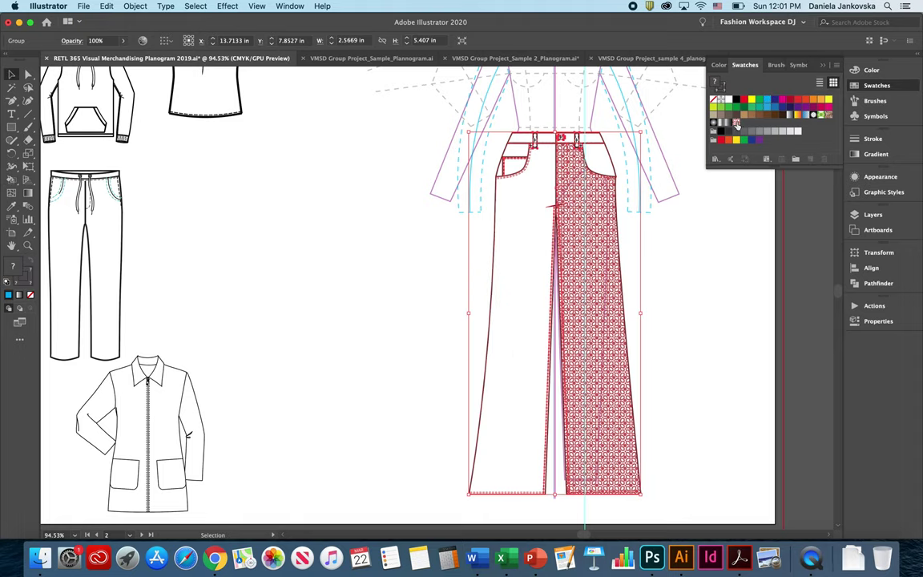
{"action": "left_click_drag", "start_coordinate": [736, 122], "coordinate": [525, 246]}
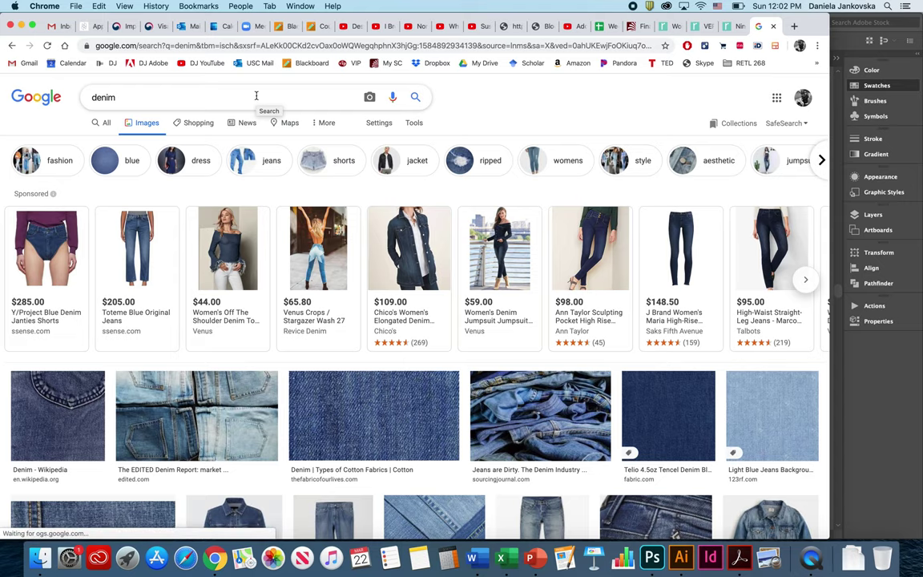
Filter the denim image results by usage rights to Labeled for reuse.
{"action": "left_click", "coordinate": [413, 125]}
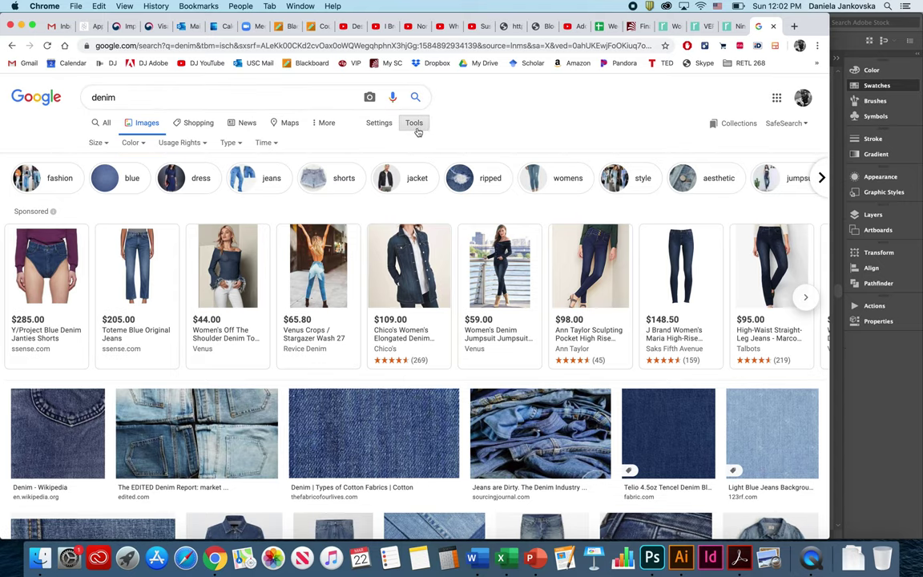
{"action": "left_click", "coordinate": [186, 143]}
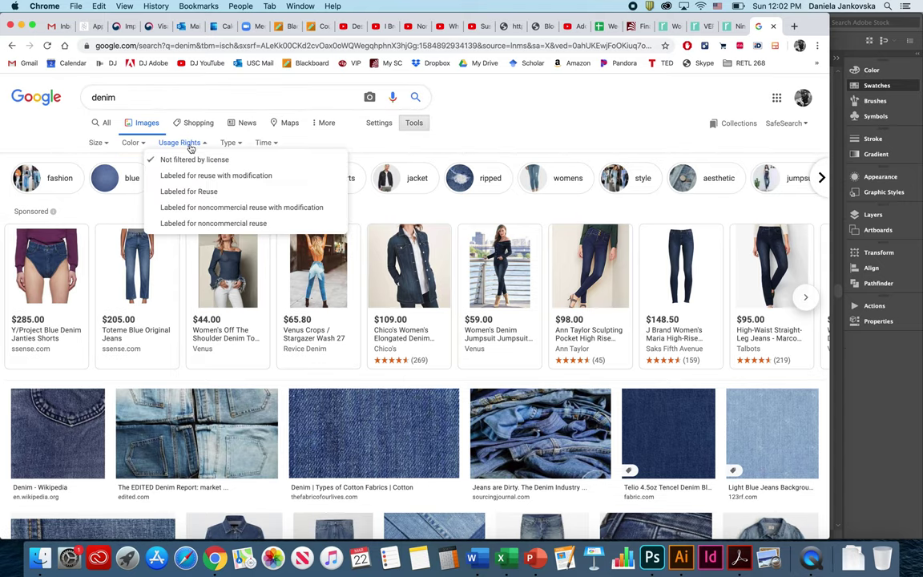
{"action": "left_click", "coordinate": [196, 192]}
{"action": "scroll", "coordinate": [722, 289], "scroll_direction": "down", "scroll_amount": 10}
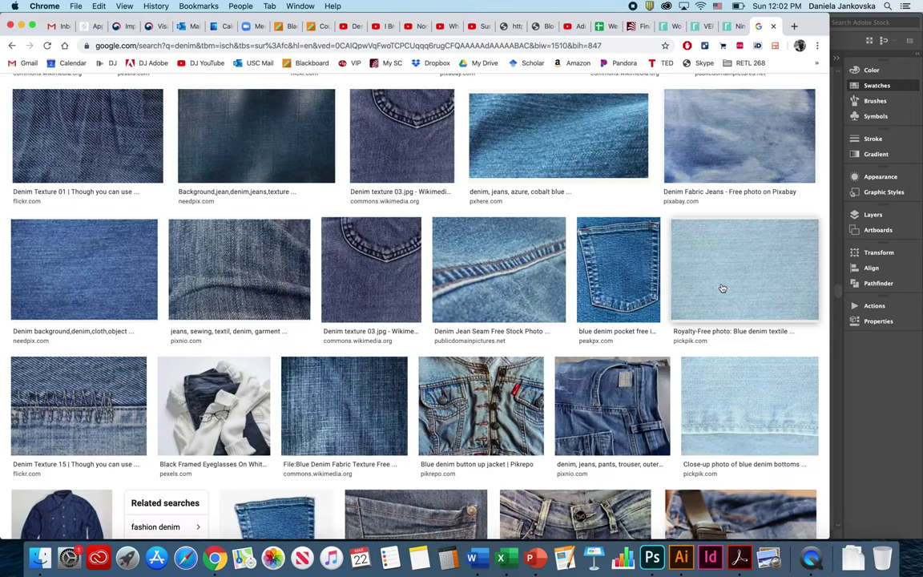
Save the light blue denim texture to the Desktop as '1'.
{"action": "left_click", "coordinate": [722, 288]}
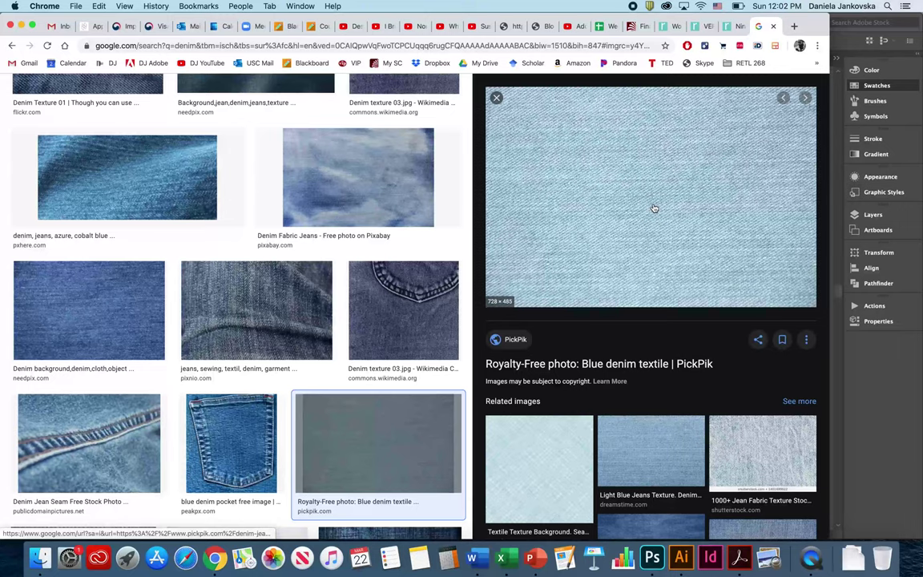
{"action": "right_click", "coordinate": [654, 206]}
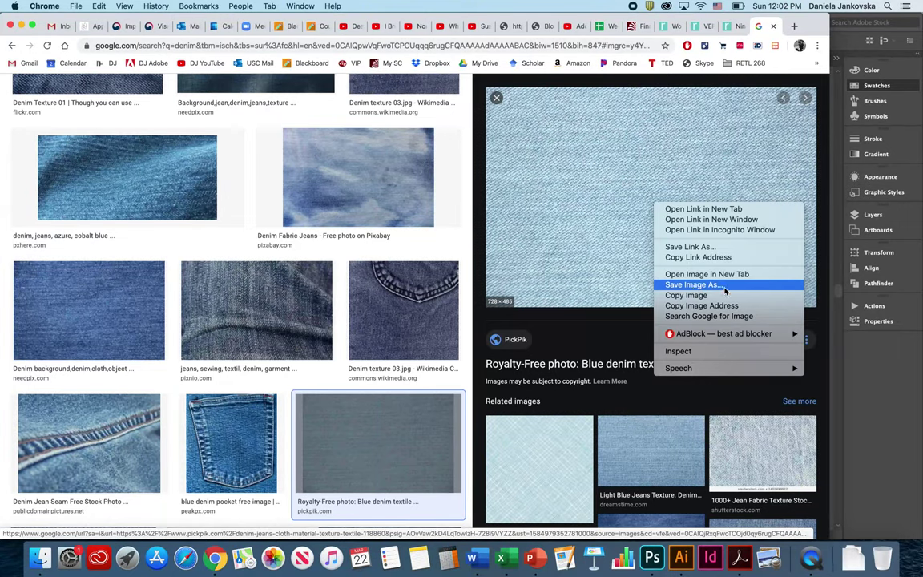
{"action": "left_click", "coordinate": [725, 290]}
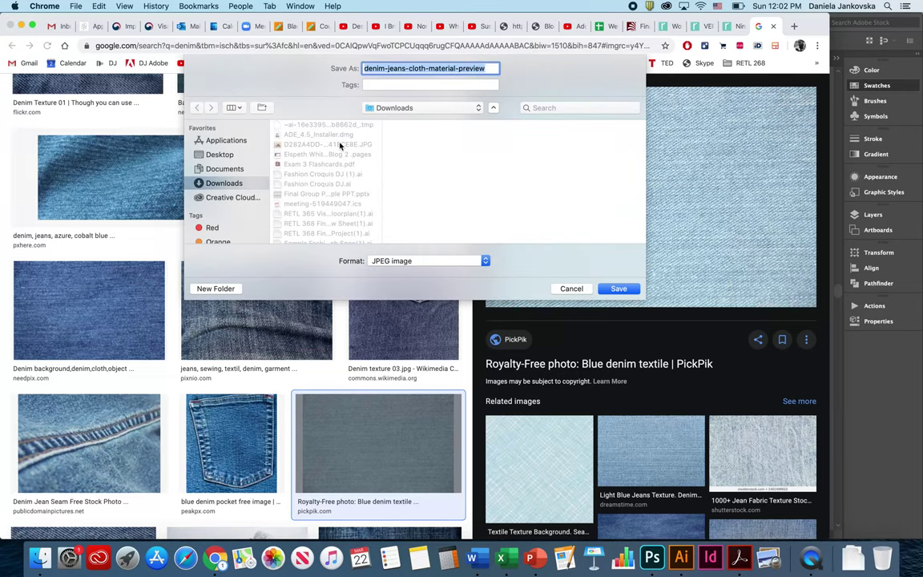
{"action": "type", "text": "1"}
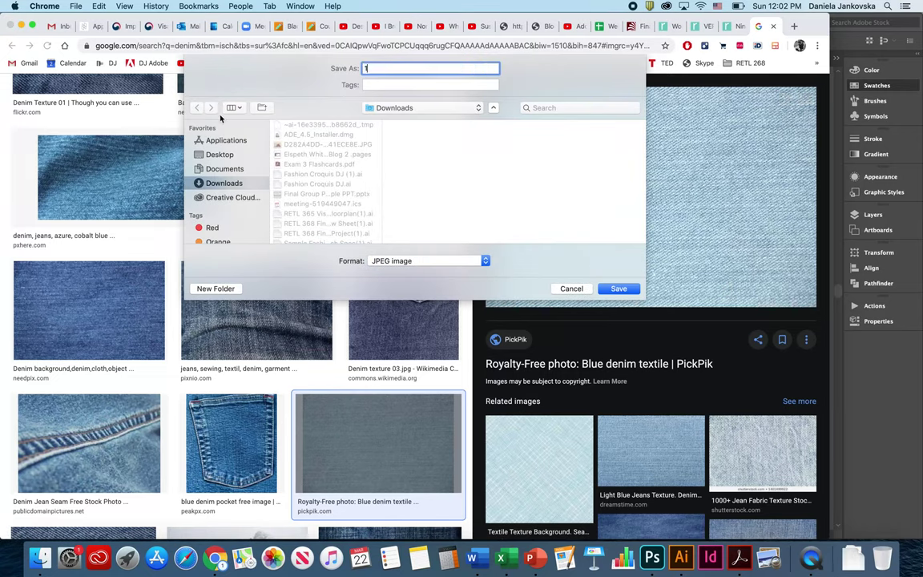
{"action": "left_click", "coordinate": [218, 156]}
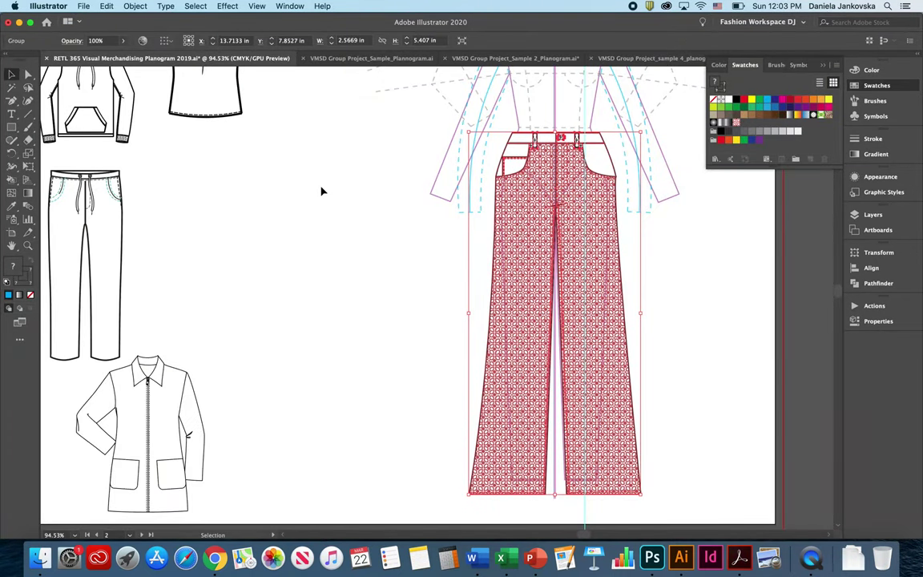
Place the 1.jpg denim image, embedded, onto the artboard.
{"action": "left_click", "coordinate": [321, 191]}
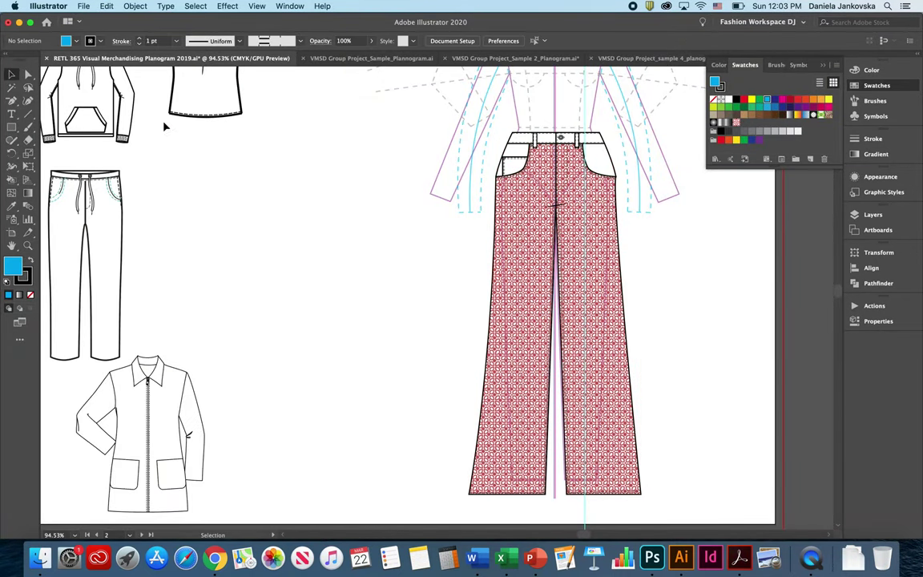
{"action": "left_click", "coordinate": [83, 5]}
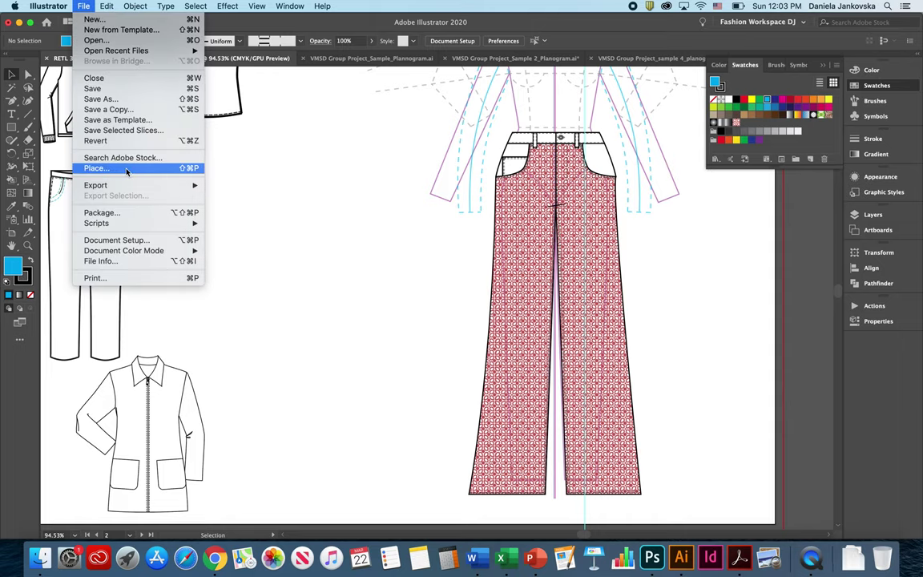
{"action": "left_click", "coordinate": [97, 169]}
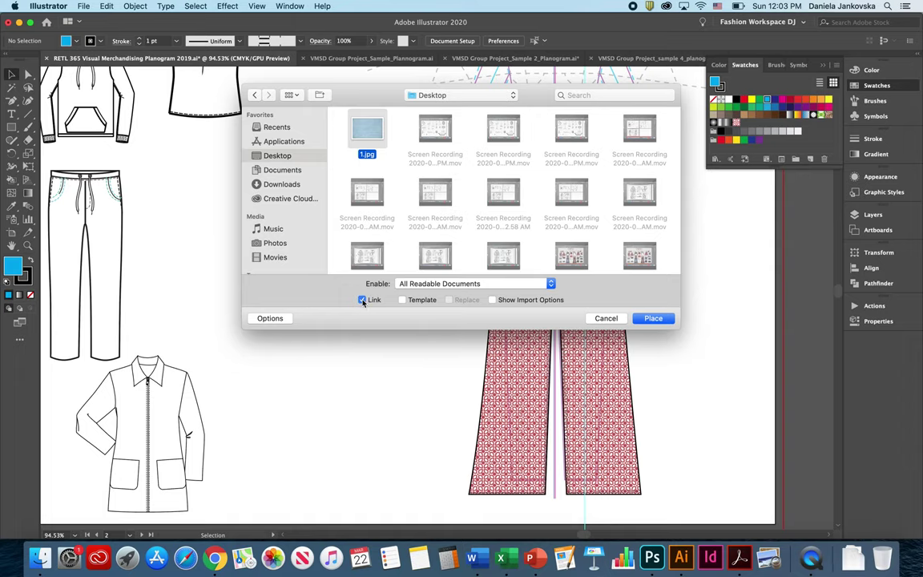
{"action": "left_click", "coordinate": [362, 300]}
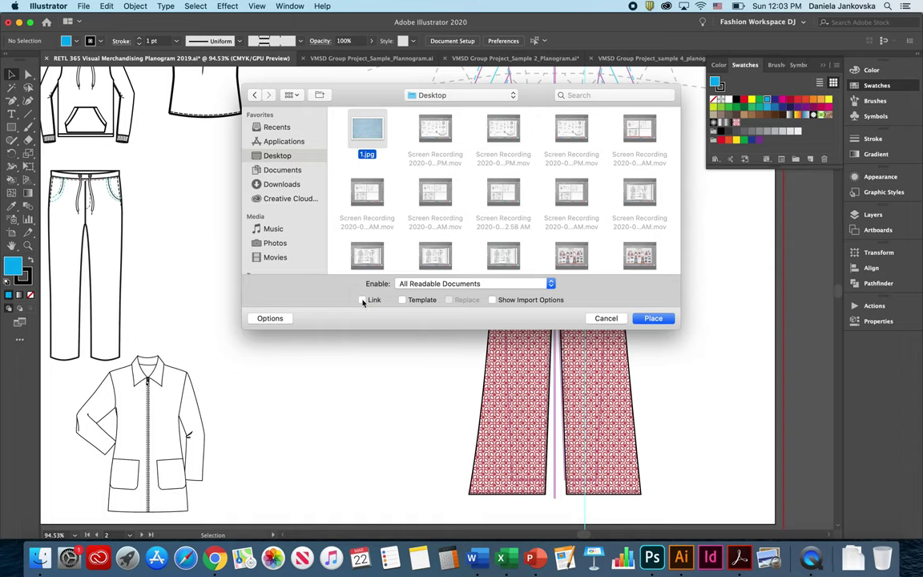
{"action": "left_click", "coordinate": [653, 319]}
{"action": "left_click", "coordinate": [203, 127]}
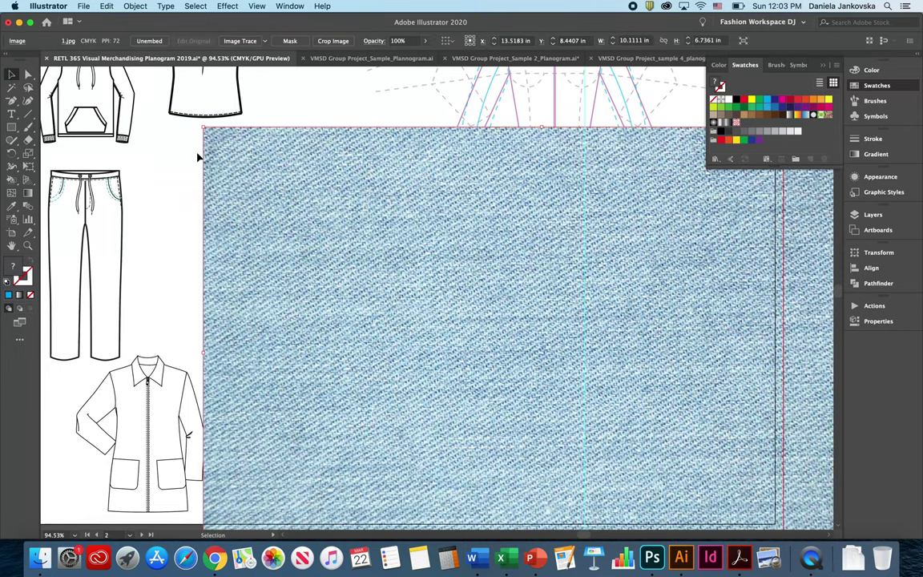
Scale the denim image down proportionally and move it beside the pants.
{"action": "left_click_drag", "start_coordinate": [203, 127], "coordinate": [645, 344]}
{"action": "left_click_drag", "start_coordinate": [709, 456], "coordinate": [297, 270]}
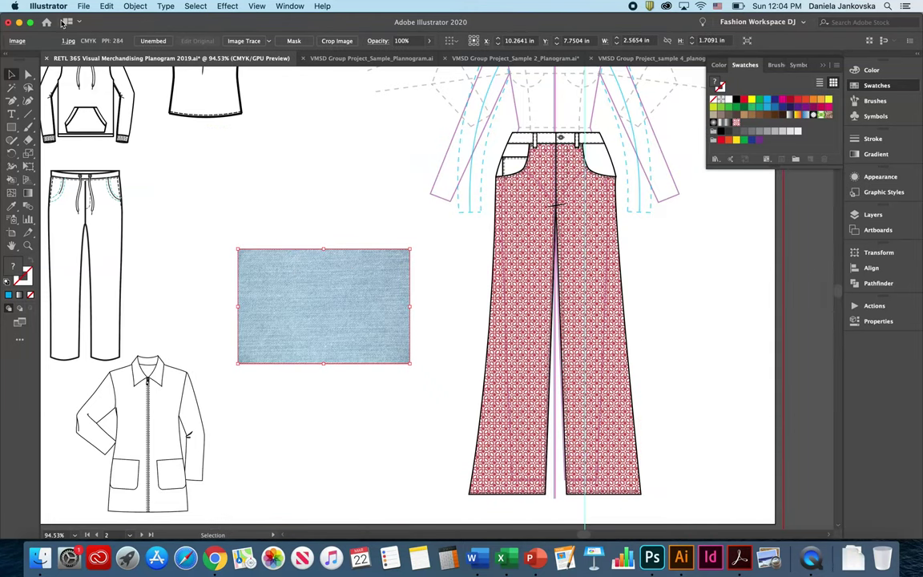
{"action": "left_click", "coordinate": [134, 6]}
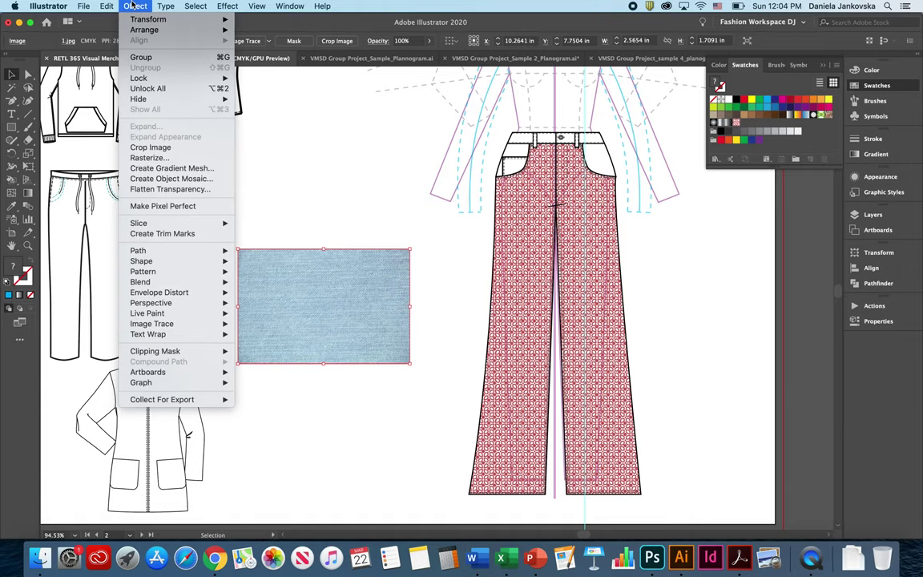
Make a pattern swatch from the denim image with Object > Pattern > Make, then finish editing.
{"action": "mouse_move", "coordinate": [202, 276]}
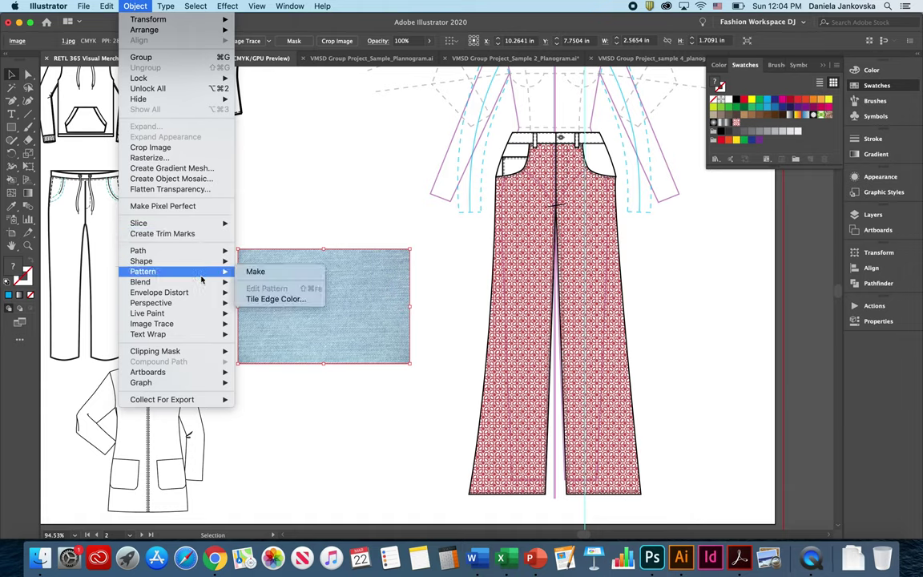
{"action": "left_click", "coordinate": [284, 274]}
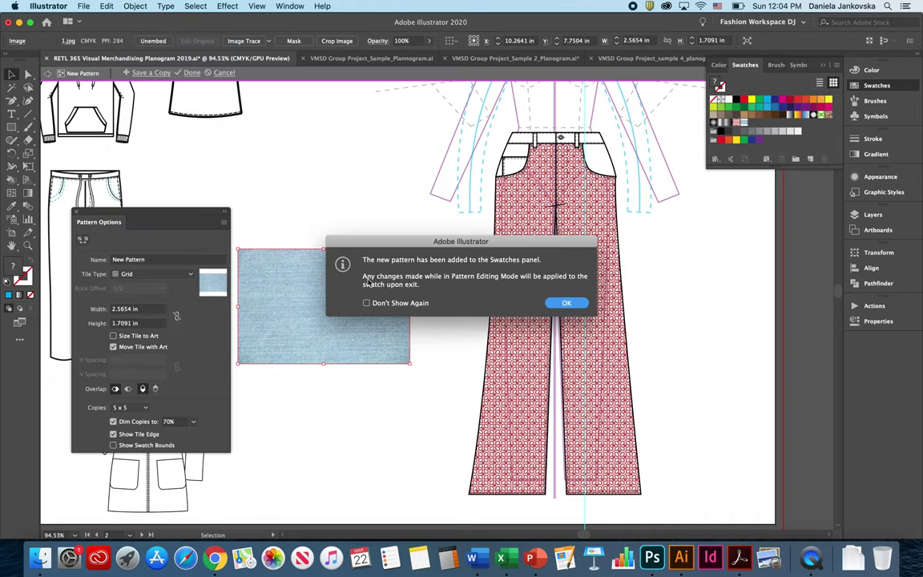
{"action": "left_click", "coordinate": [567, 304]}
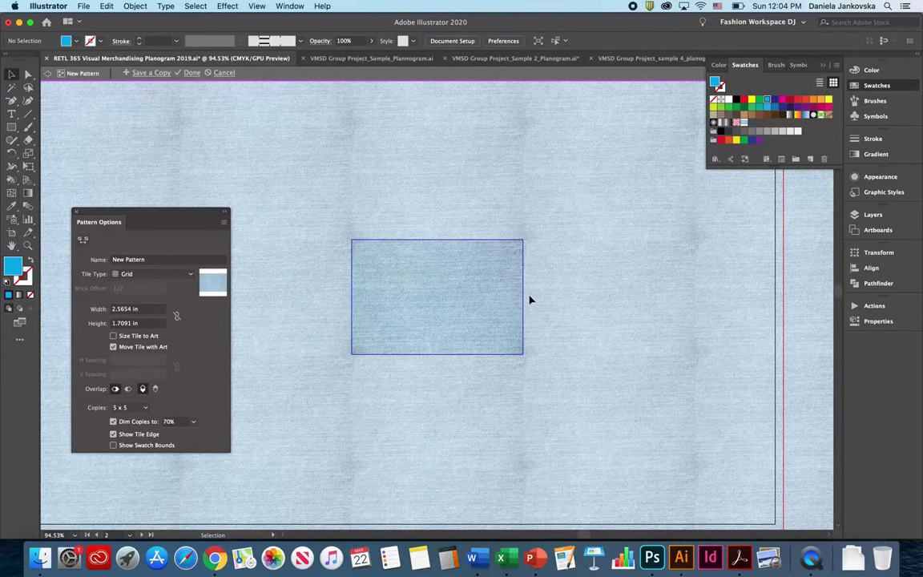
{"action": "left_click", "coordinate": [191, 73]}
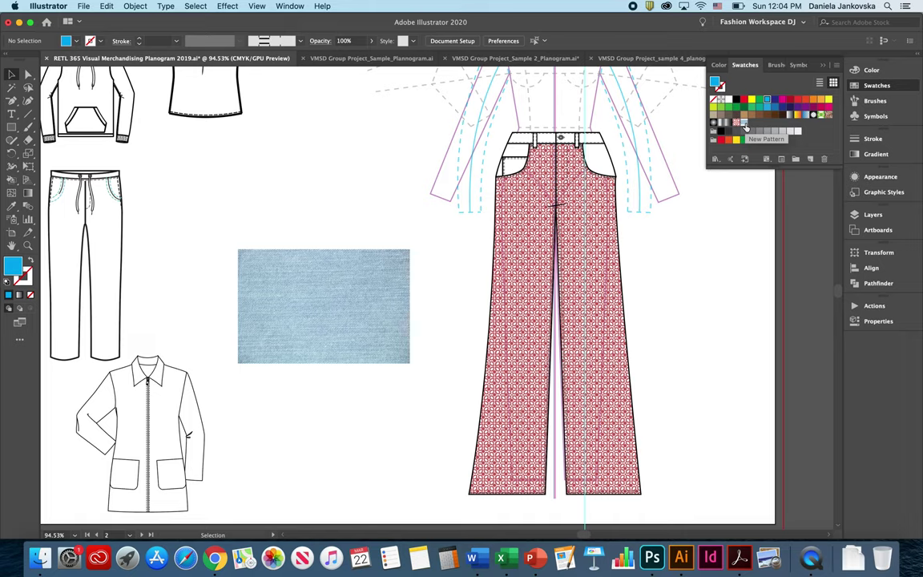
Drag New Pattern onto both trouser legs and delete the leftover denim image.
{"action": "left_click_drag", "start_coordinate": [746, 127], "coordinate": [585, 212]}
{"action": "left_click", "coordinate": [585, 212]}
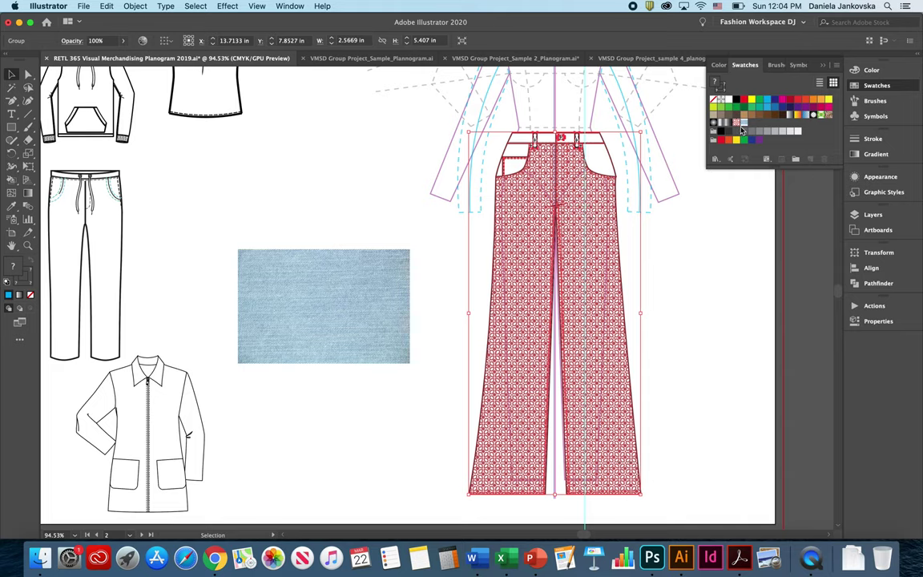
{"action": "left_click_drag", "start_coordinate": [744, 124], "coordinate": [603, 233]}
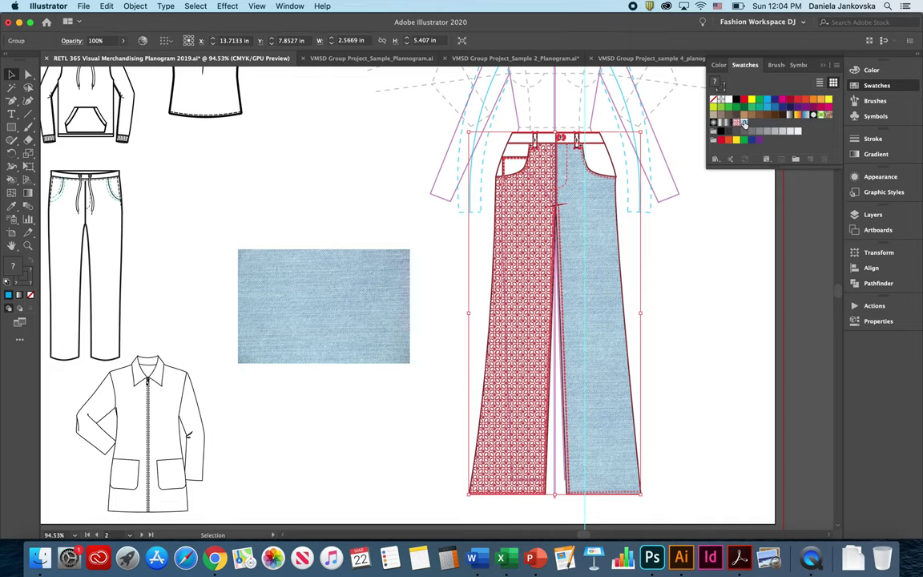
{"action": "left_click_drag", "start_coordinate": [737, 122], "coordinate": [550, 232]}
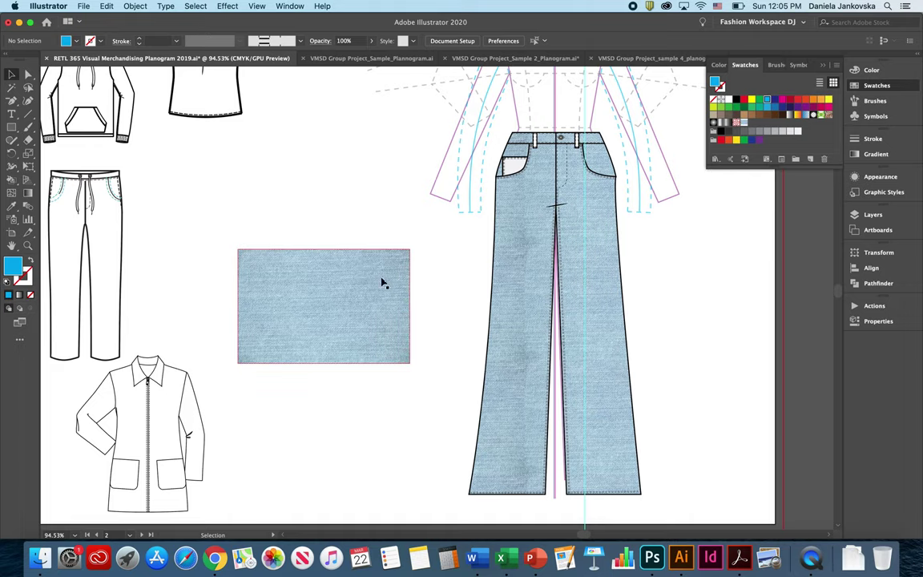
{"action": "left_click", "coordinate": [358, 305]}
{"action": "key", "text": "Delete"}
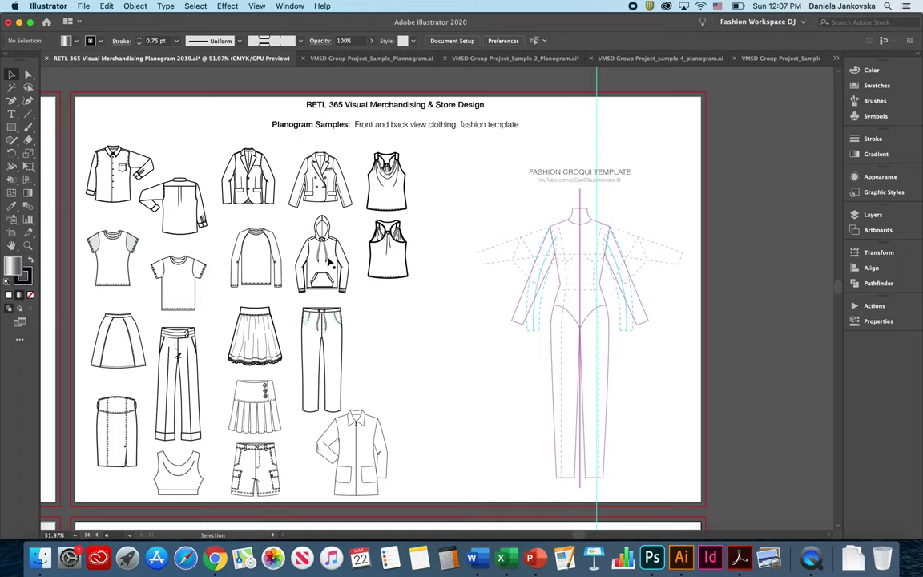
Scroll to artboard 4, where the denim jeans hang beneath the hanger rod, then open the File menu.
{"action": "scroll", "coordinate": [505, 275], "scroll_direction": "down", "scroll_amount": 10}
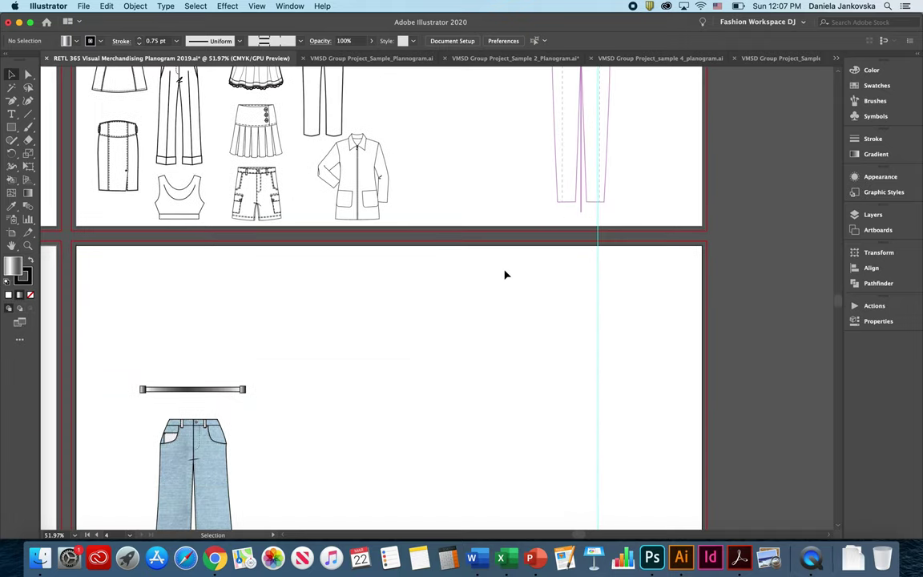
{"action": "scroll", "coordinate": [505, 275], "scroll_direction": "left", "scroll_amount": 2}
{"action": "scroll", "coordinate": [505, 275], "scroll_direction": "up", "scroll_amount": 5}
{"action": "scroll", "coordinate": [505, 274], "scroll_direction": "right", "scroll_amount": 1}
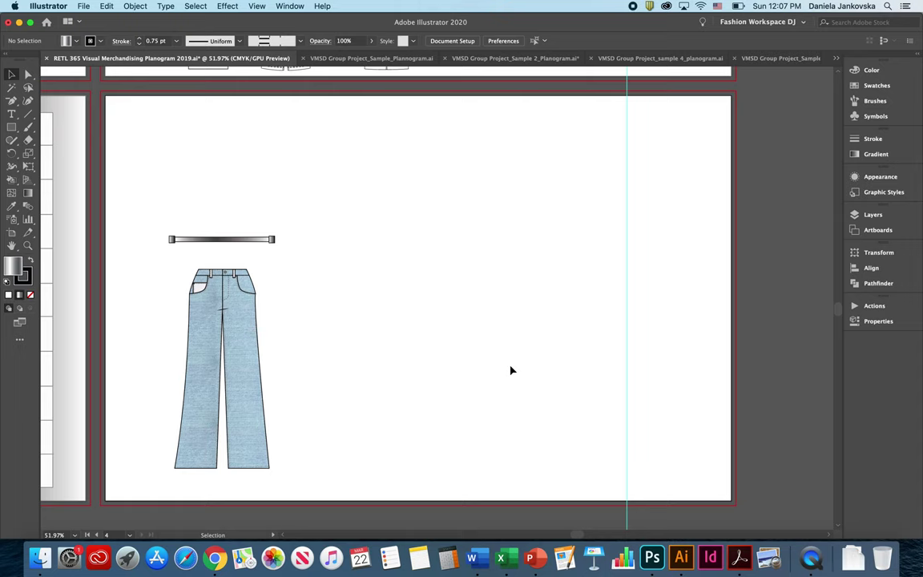
{"action": "scroll", "coordinate": [511, 370], "scroll_direction": "left", "scroll_amount": 15}
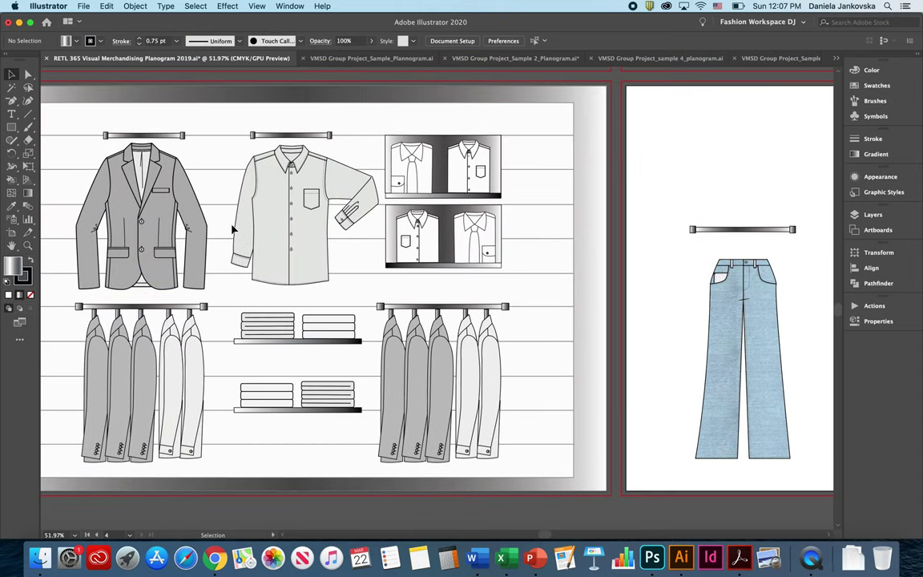
{"action": "left_click", "coordinate": [82, 5]}
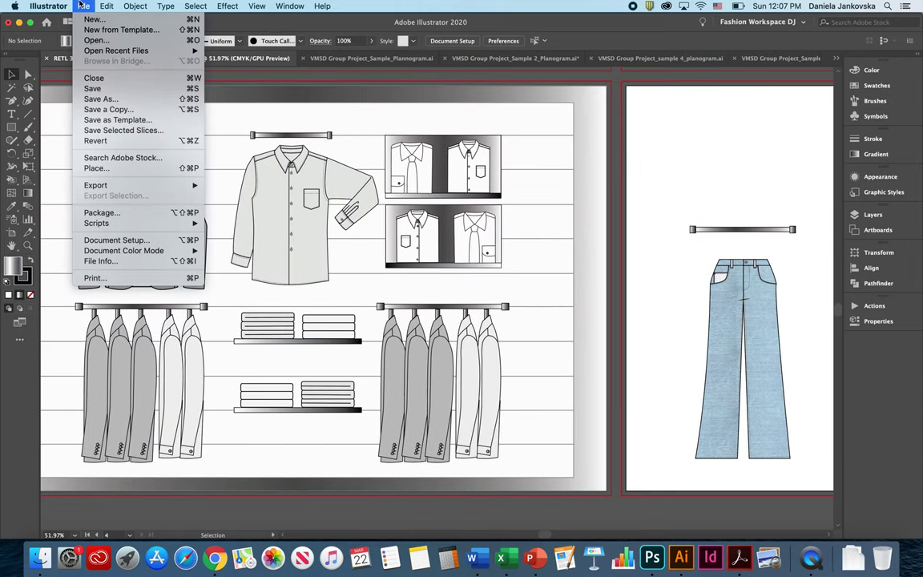
Choose Save As with Adobe PDF (pdf) format and the artboard range set to 4.
{"action": "left_click", "coordinate": [127, 99]}
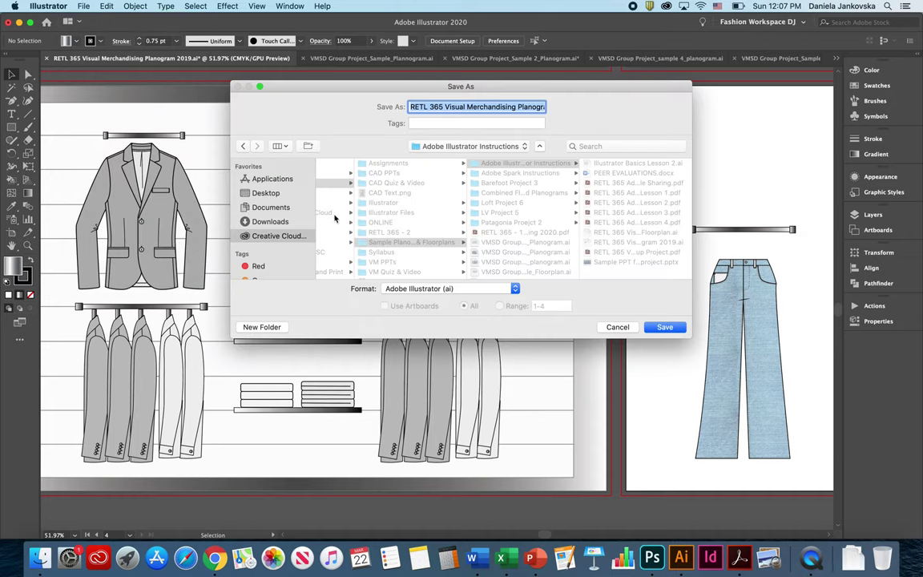
{"action": "left_click", "coordinate": [453, 289]}
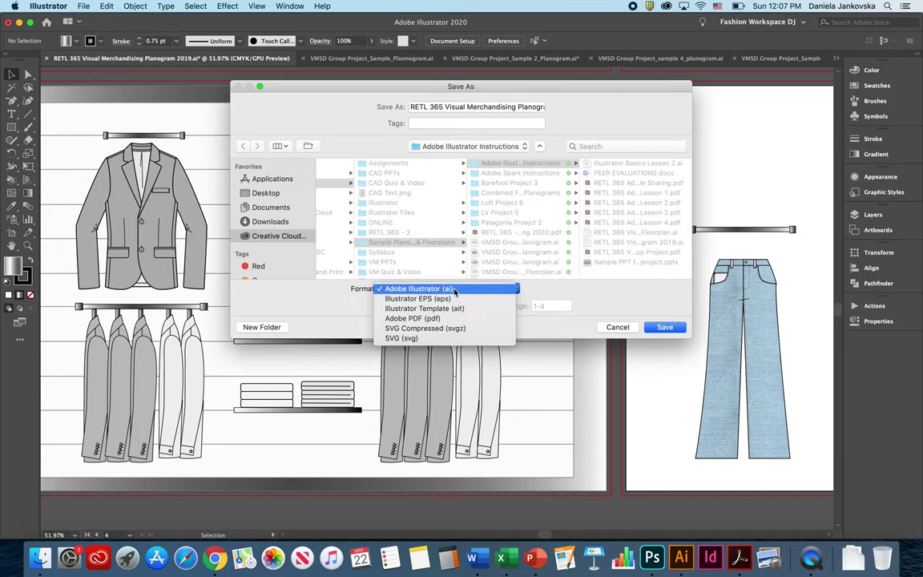
{"action": "left_click", "coordinate": [593, 293]}
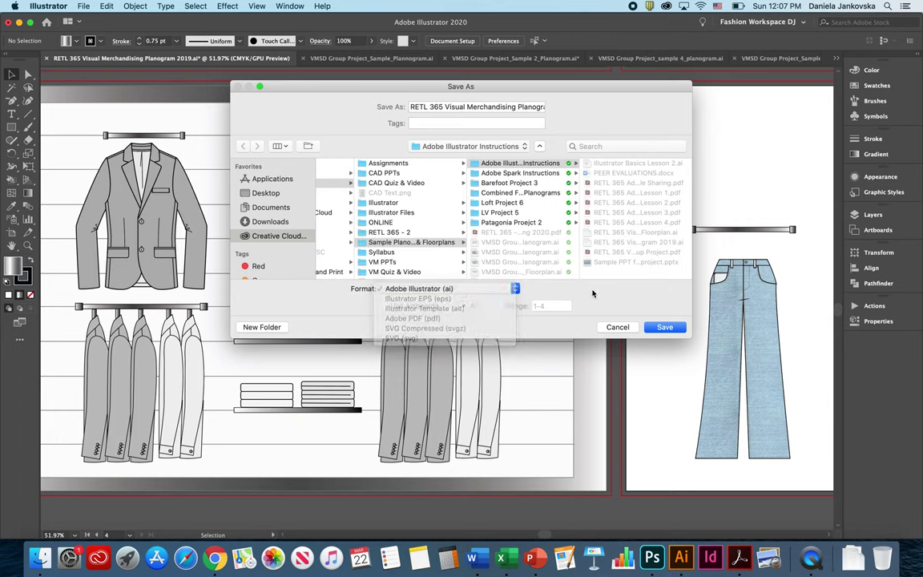
{"action": "left_click", "coordinate": [473, 290]}
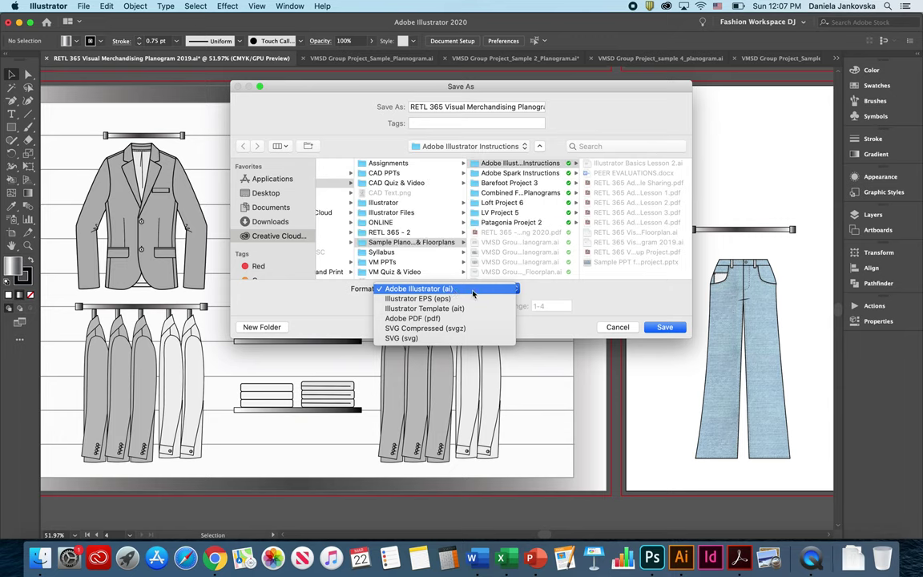
{"action": "left_click", "coordinate": [414, 319]}
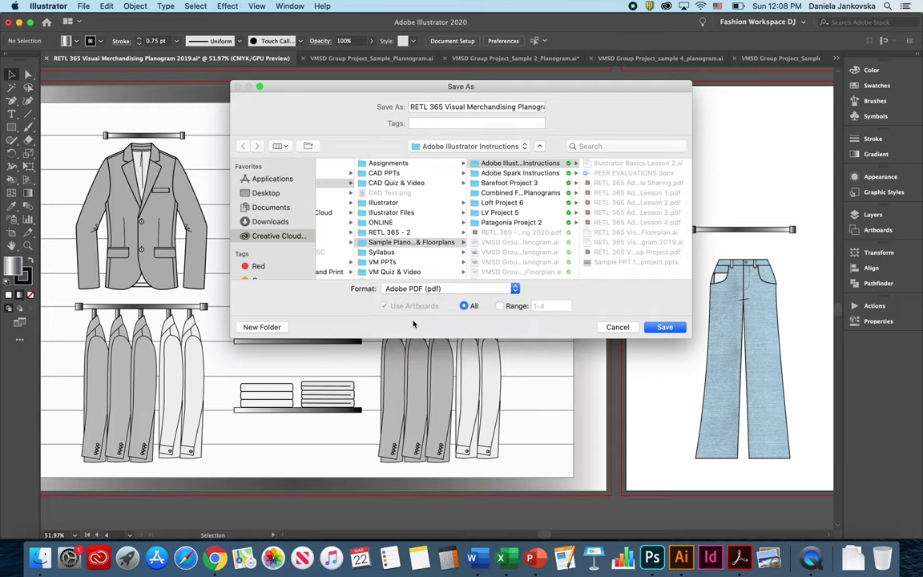
{"action": "left_click", "coordinate": [500, 306]}
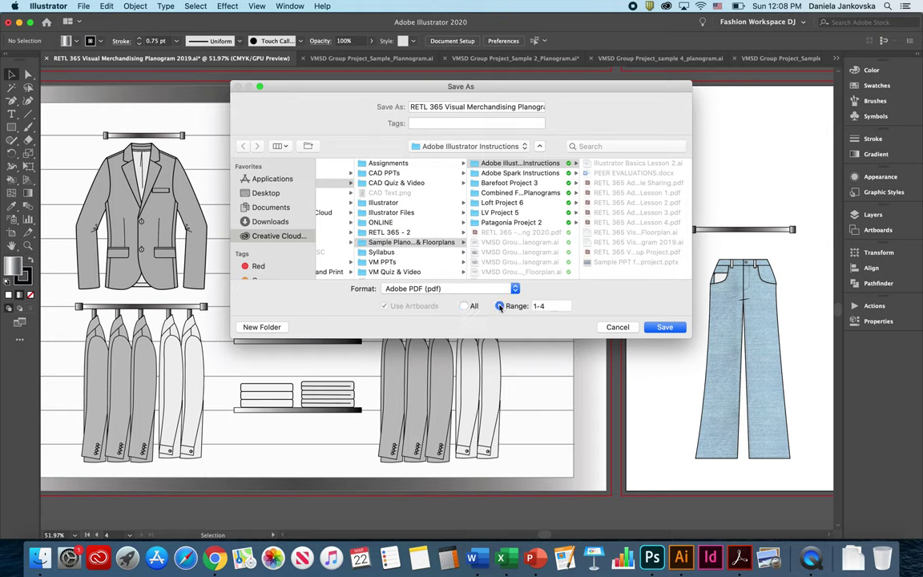
{"action": "left_click", "coordinate": [541, 308]}
{"action": "key", "text": "BackSpace"}
{"action": "key", "text": "BackSpace"}
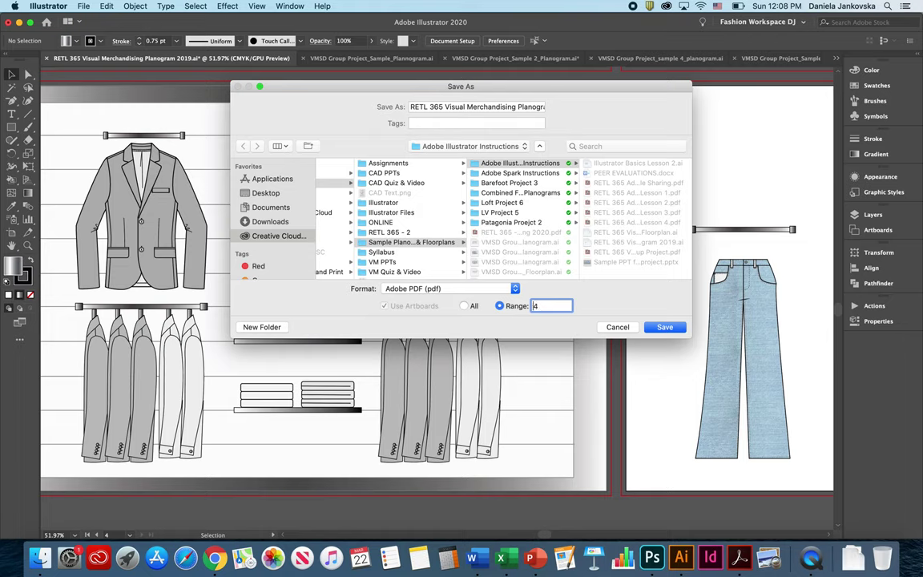